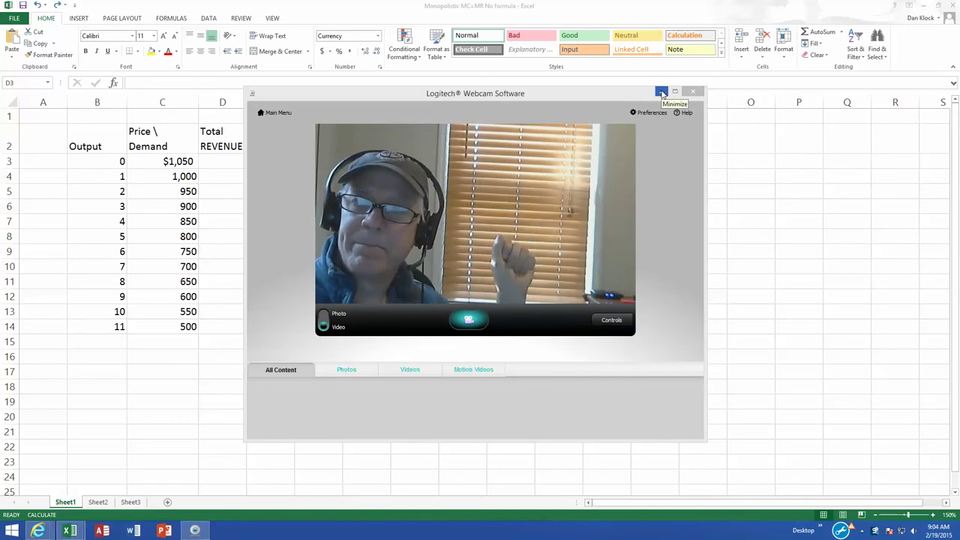
- Minimize the webcam window and examine the Price \ Demand series and its points on the chart
{"action": "left_click", "coordinate": [662, 92]}
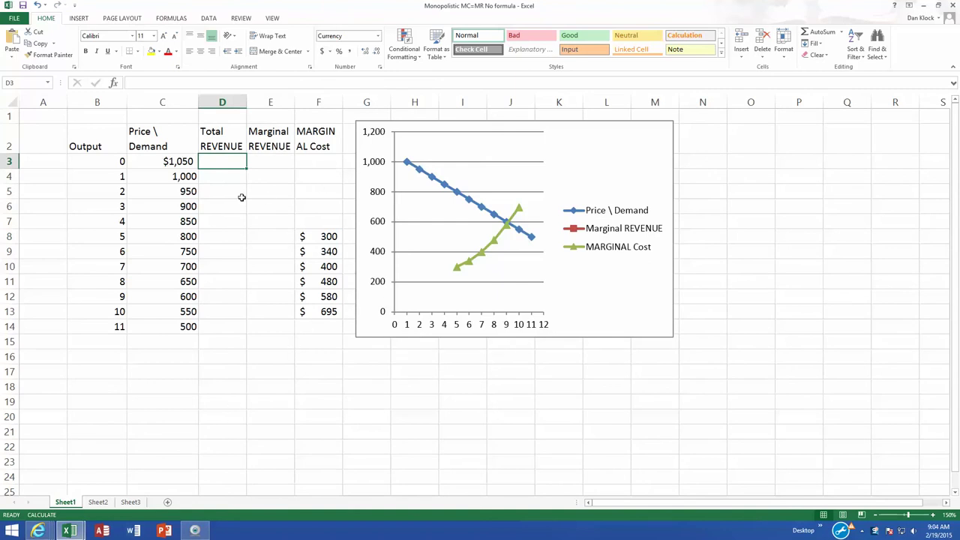
{"action": "mouse_move", "coordinate": [503, 220]}
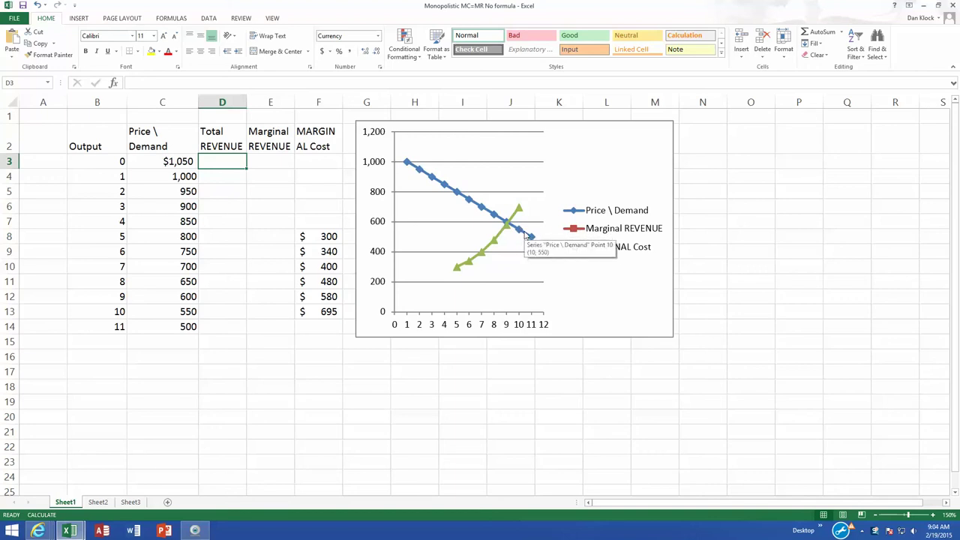
{"action": "left_click", "coordinate": [527, 235]}
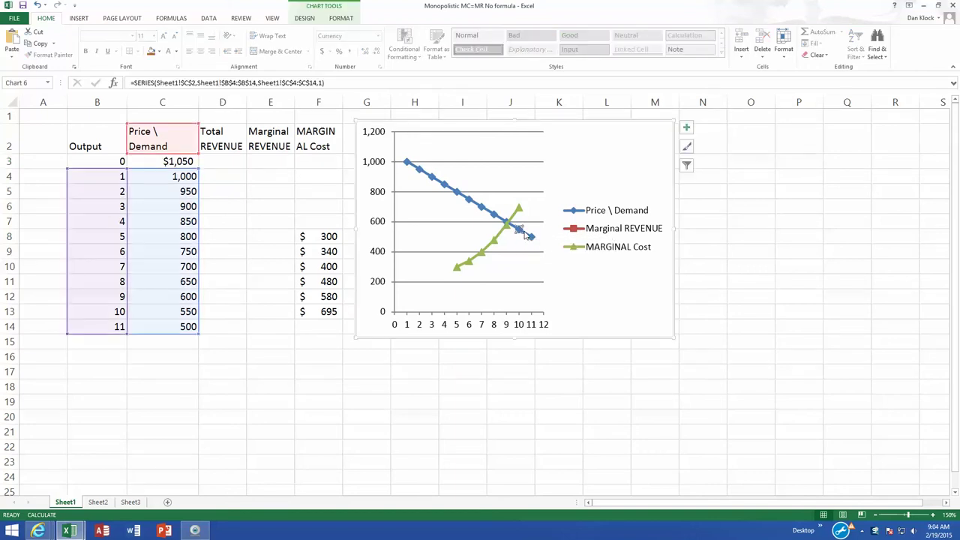
{"action": "left_click", "coordinate": [354, 402]}
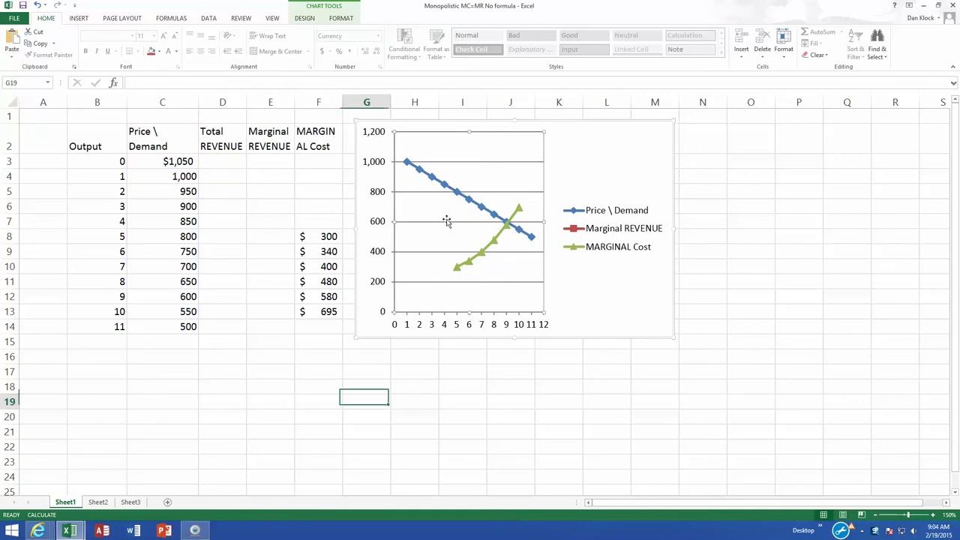
{"action": "left_click", "coordinate": [471, 201]}
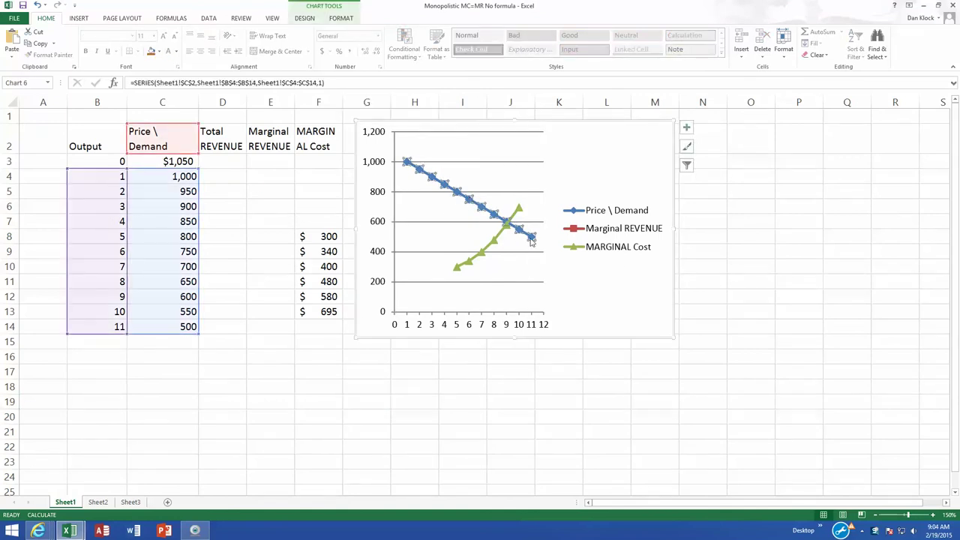
{"action": "mouse_move", "coordinate": [531, 239]}
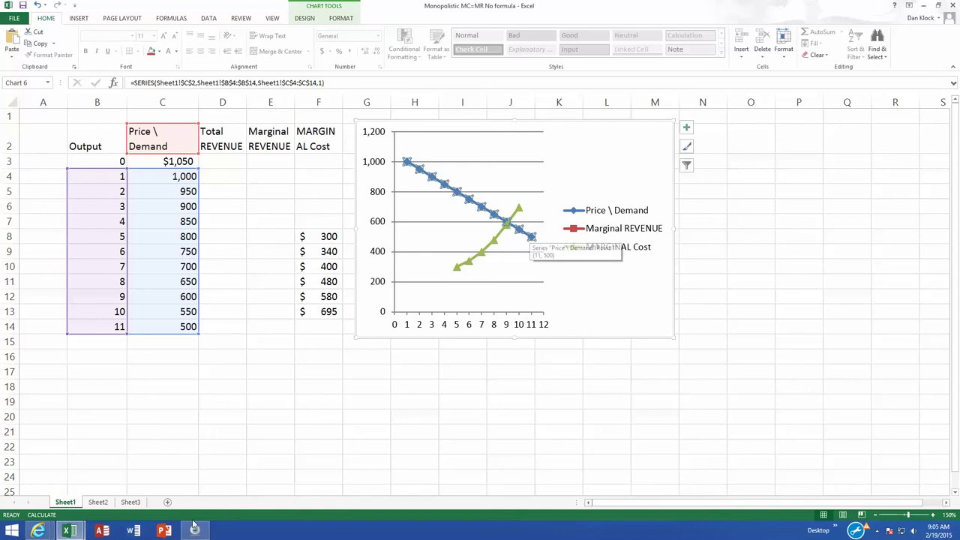
- Switch to the Homework Excel file Chapter 5 workbook, move the cost chart off the MR column, and select I4
{"action": "mouse_move", "coordinate": [84, 531]}
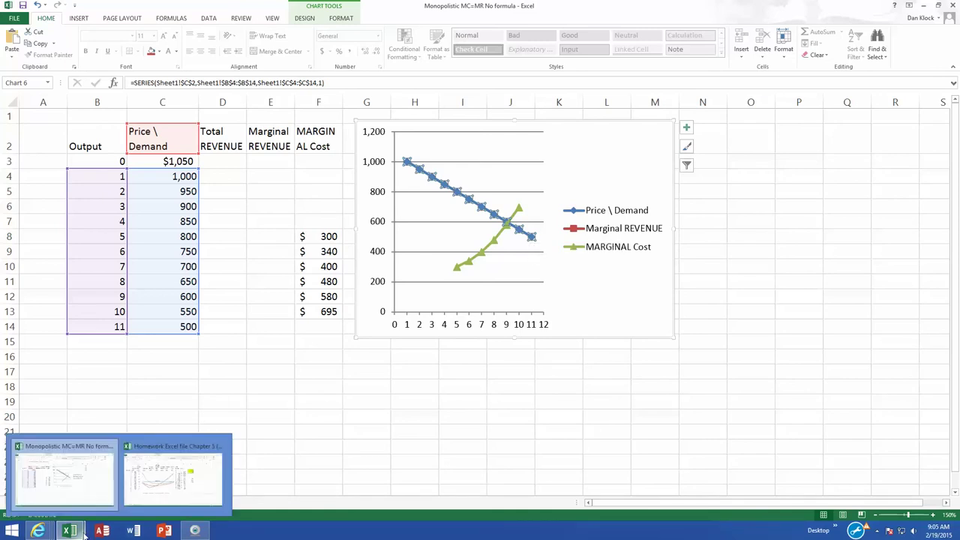
{"action": "left_click", "coordinate": [155, 448]}
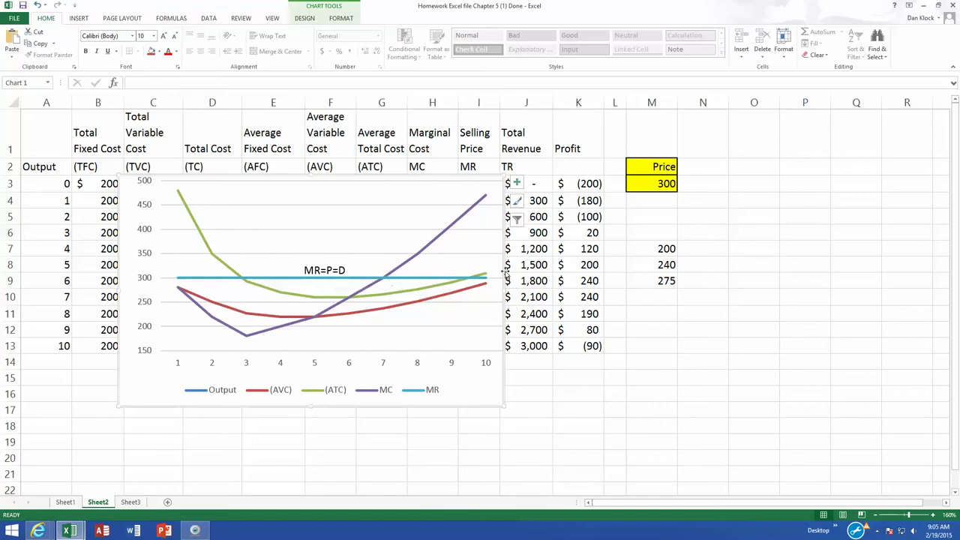
{"action": "left_click_drag", "start_coordinate": [446, 179], "coordinate": [392, 163]}
{"action": "left_click", "coordinate": [474, 201]}
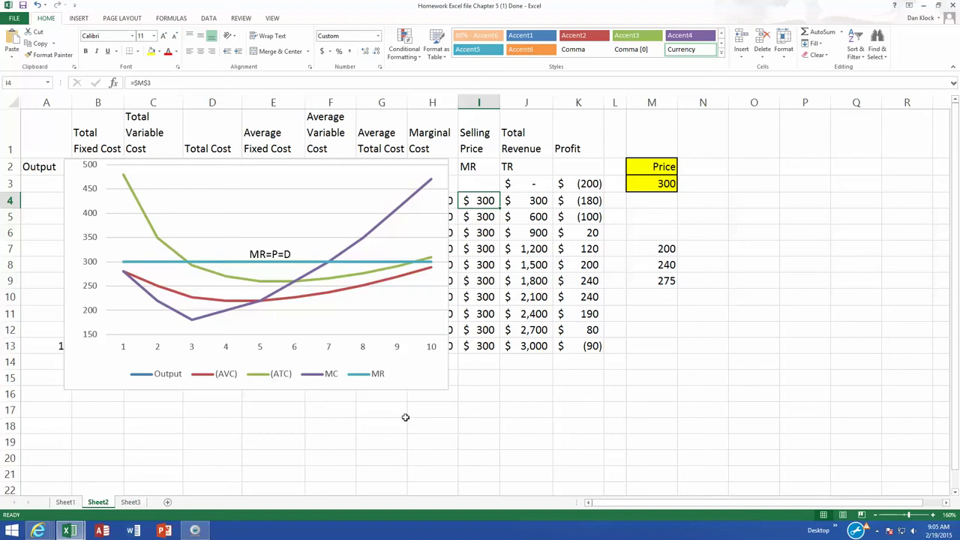
- Return to the Monopolistic MC=MR No formula workbook and review the empty Total Revenue column and the price in C4
{"action": "mouse_move", "coordinate": [84, 533]}
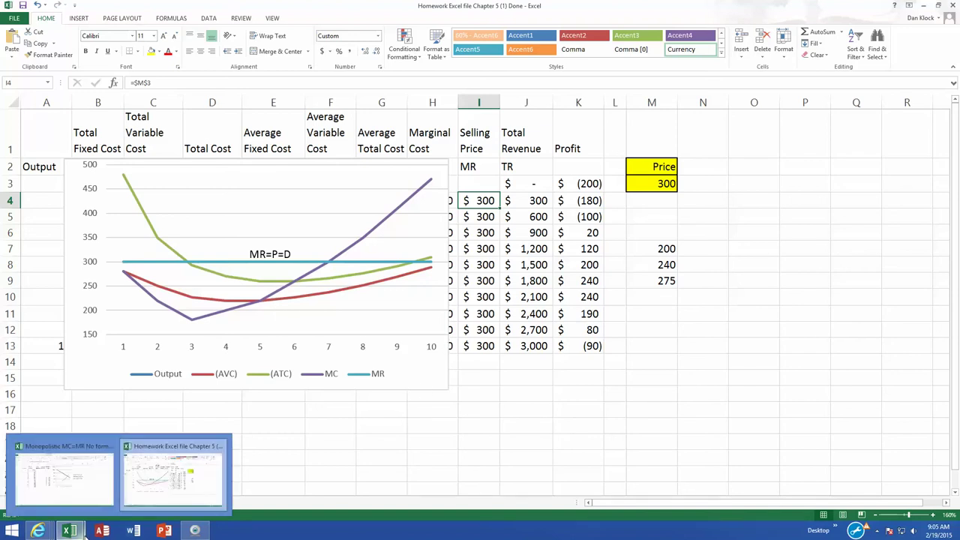
{"action": "left_click", "coordinate": [79, 461]}
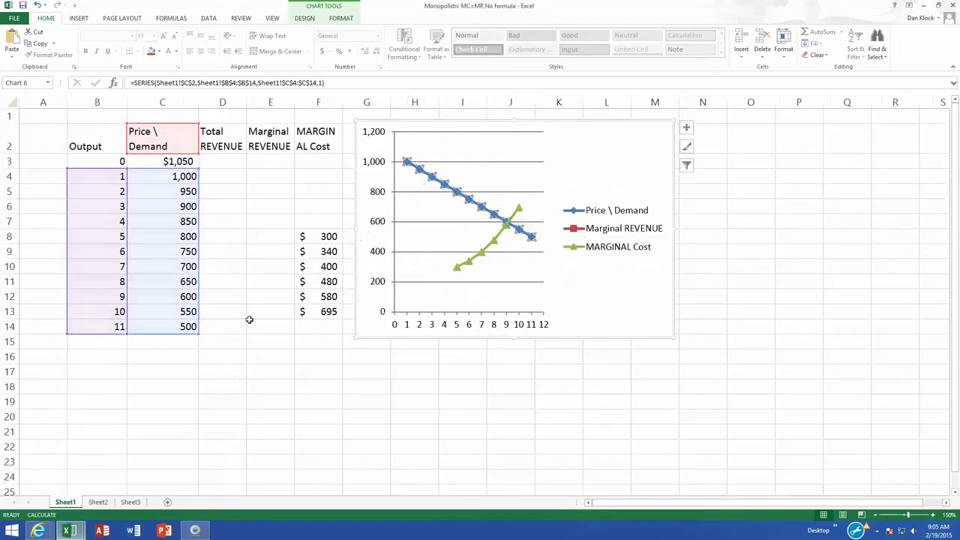
{"action": "left_click", "coordinate": [232, 162]}
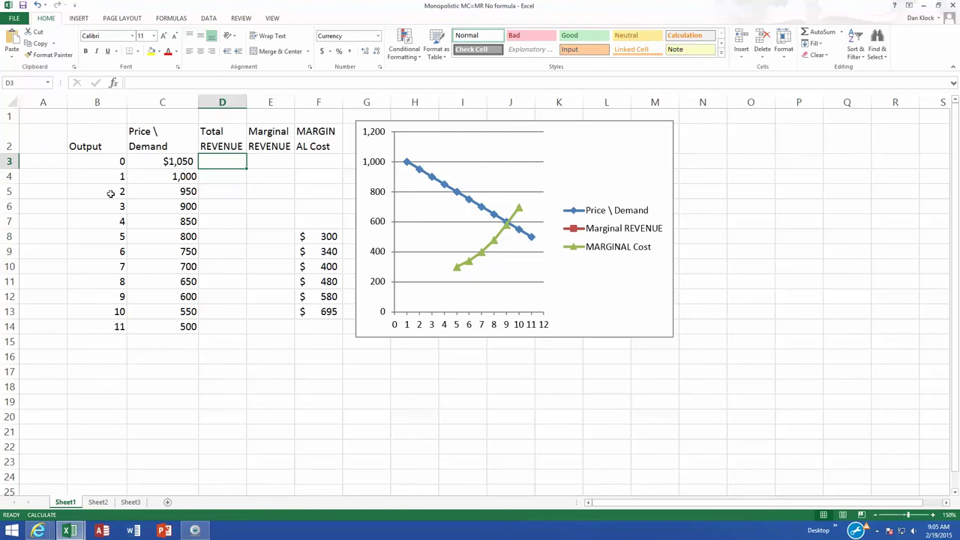
{"action": "left_click", "coordinate": [173, 178]}
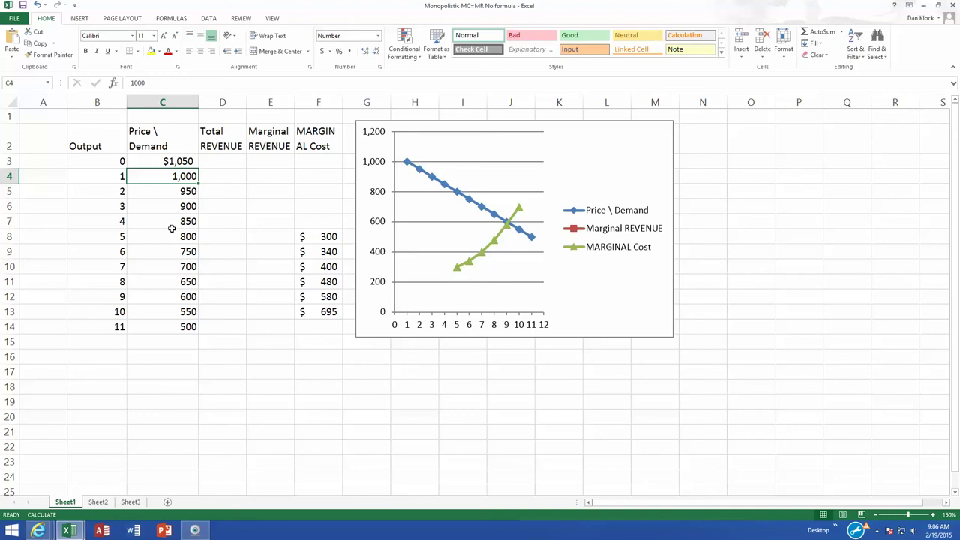
- Calculate Total Revenue in D3 with =C3*B3 and fill the formula down through D14
{"action": "left_click", "coordinate": [234, 164]}
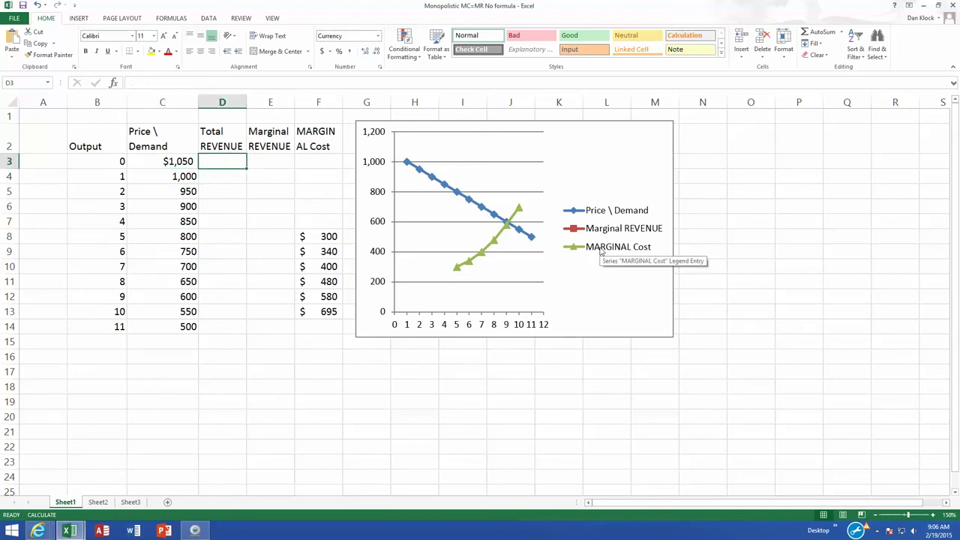
{"action": "type", "text": "="}
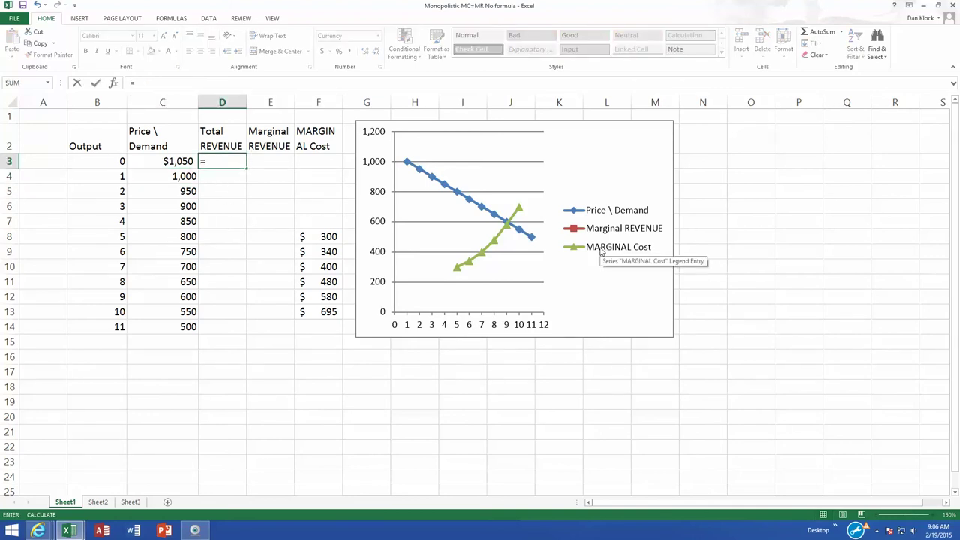
{"action": "left_click", "coordinate": [166, 161]}
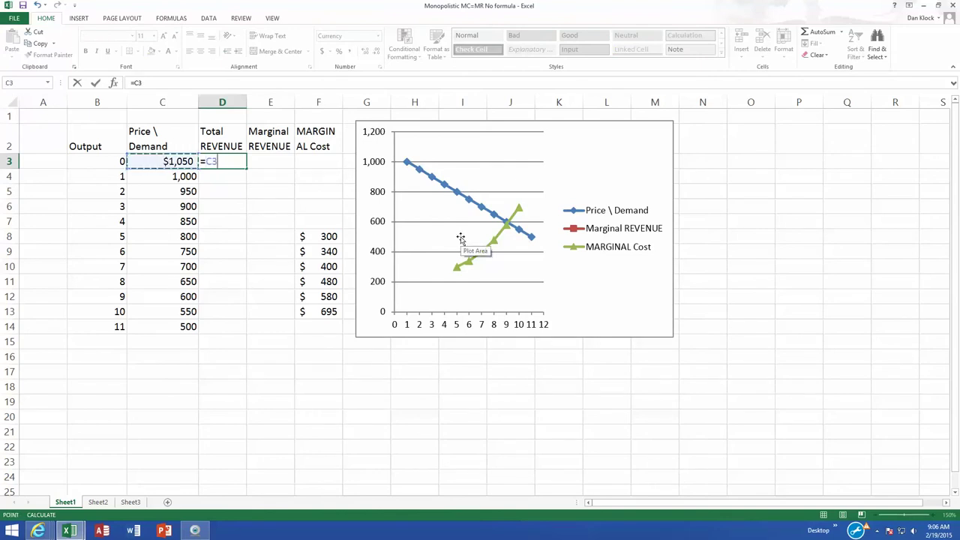
{"action": "type", "text": "*"}
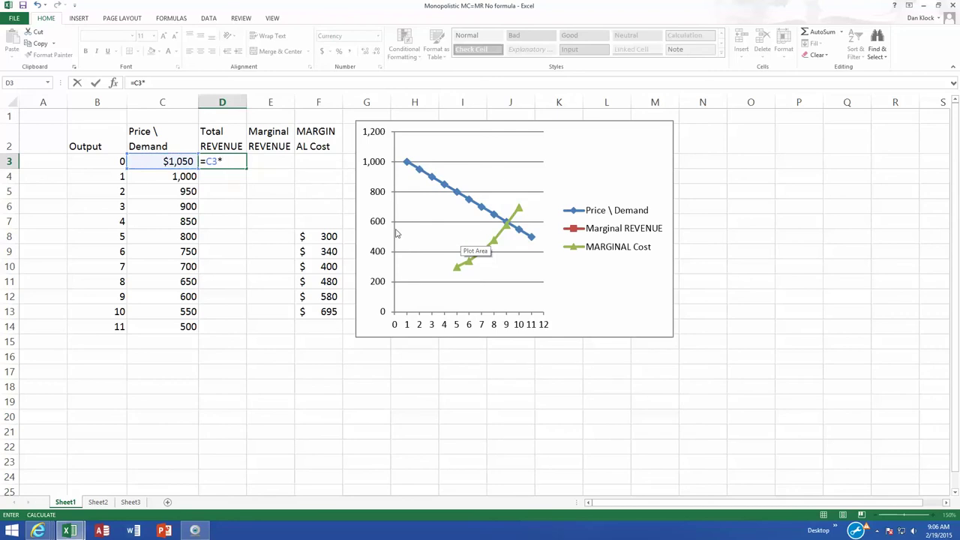
{"action": "left_click", "coordinate": [98, 160]}
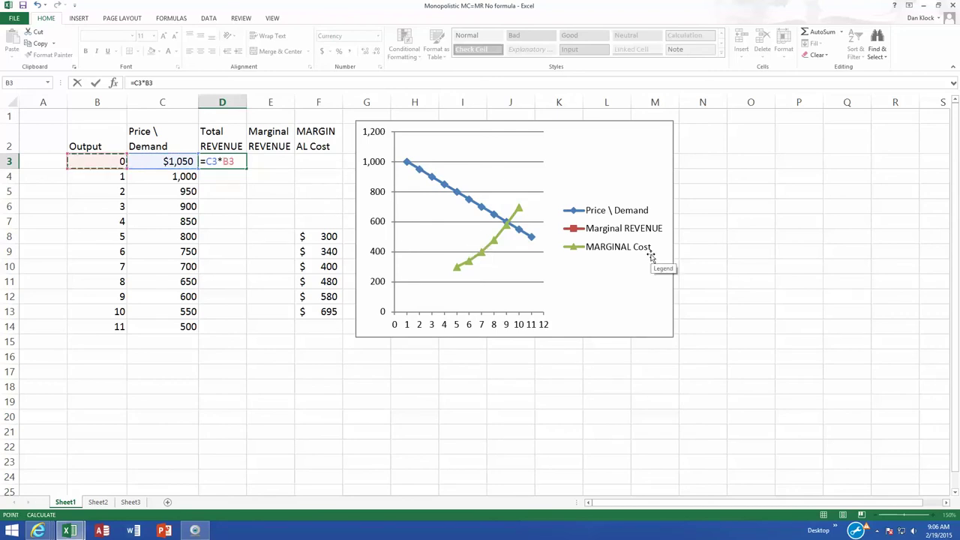
{"action": "key", "text": "Return"}
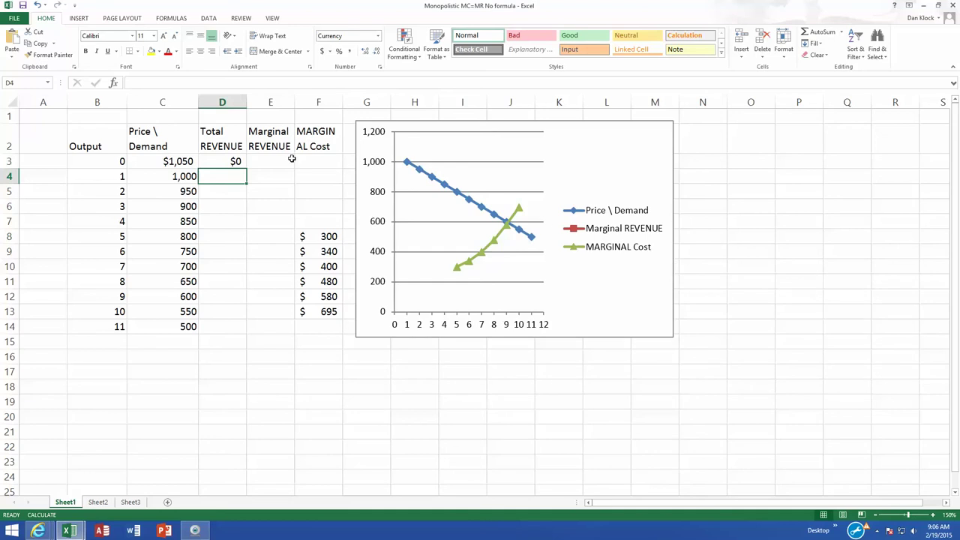
{"action": "left_click", "coordinate": [234, 159]}
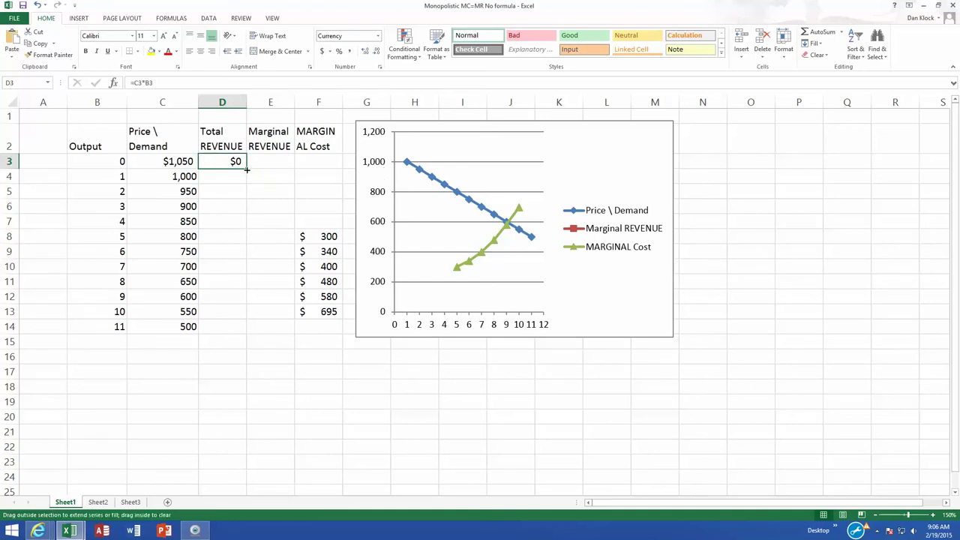
{"action": "double_click", "coordinate": [247, 168]}
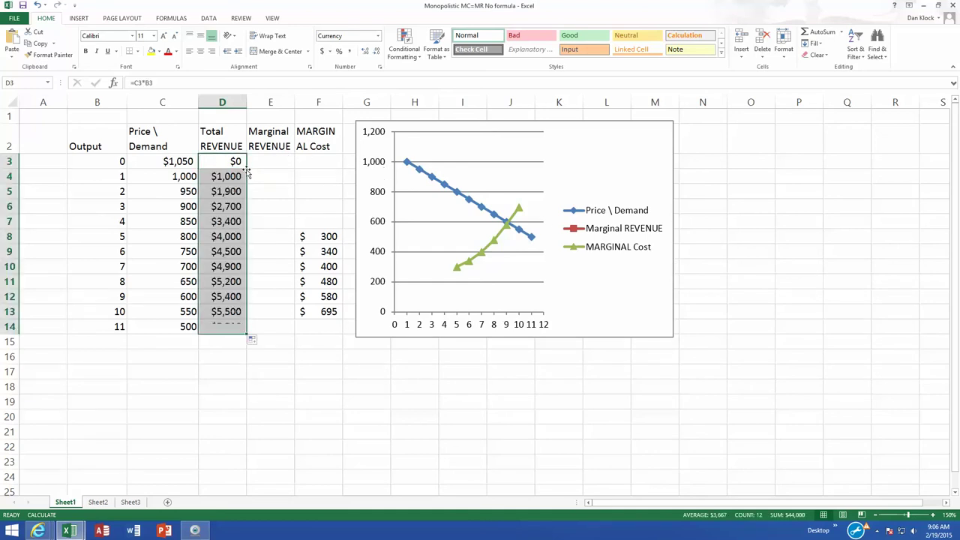
- Check that the Total Revenue formula in D7 references the price and output of its own row
{"action": "left_click", "coordinate": [227, 222]}
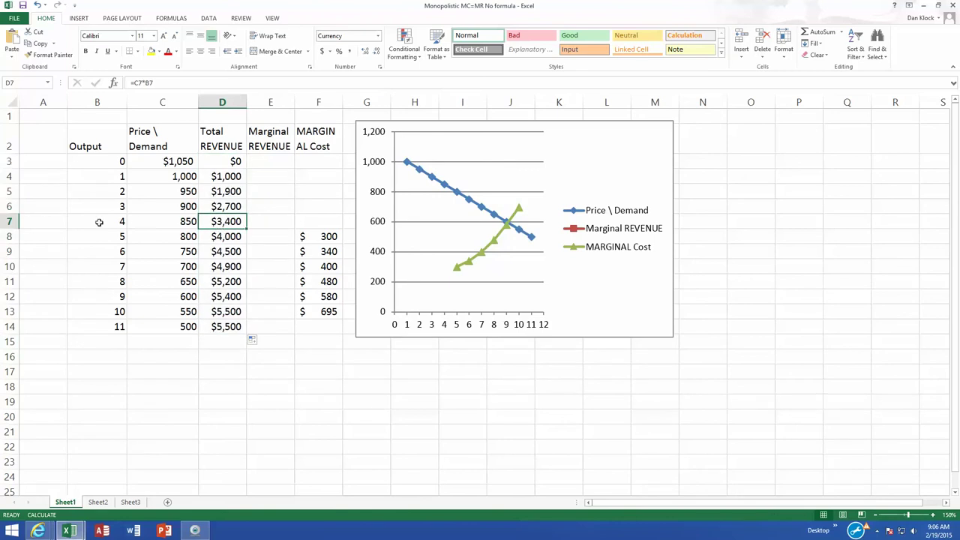
{"action": "left_click", "coordinate": [174, 224]}
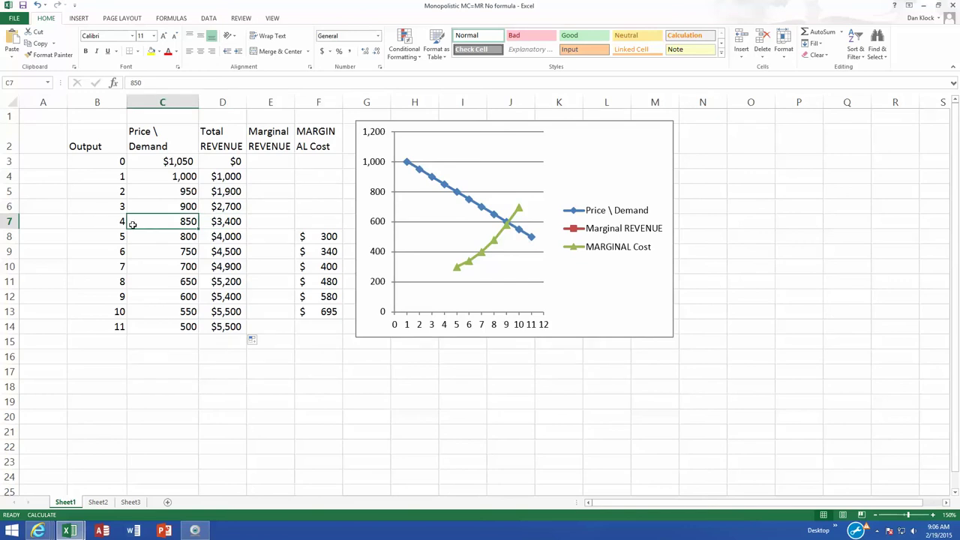
{"action": "left_click", "coordinate": [224, 219]}
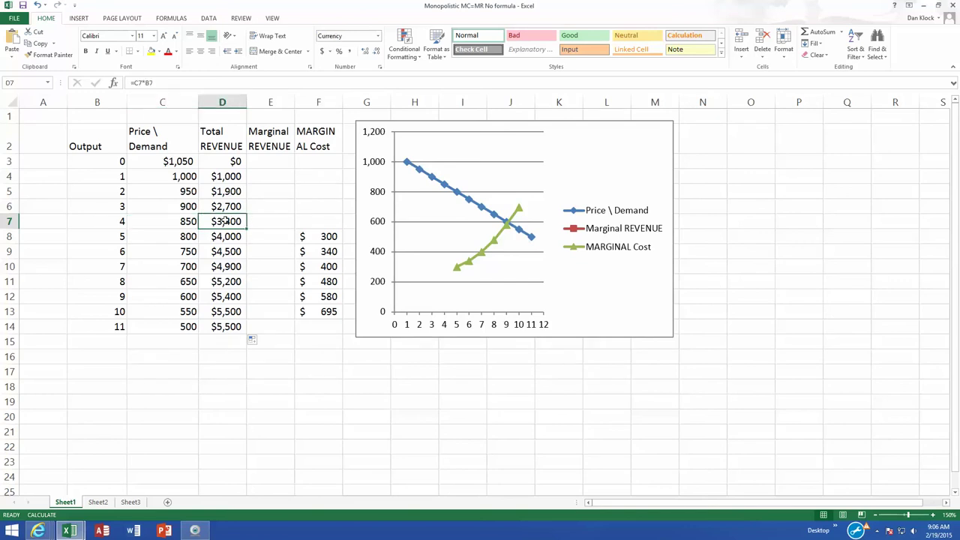
{"action": "double_click", "coordinate": [224, 220]}
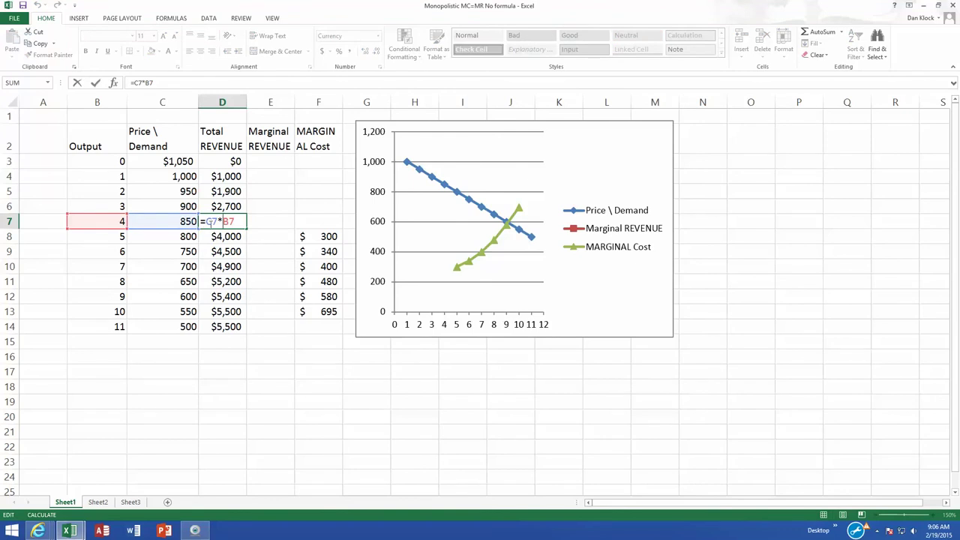
{"action": "key", "text": "ctrl+Return"}
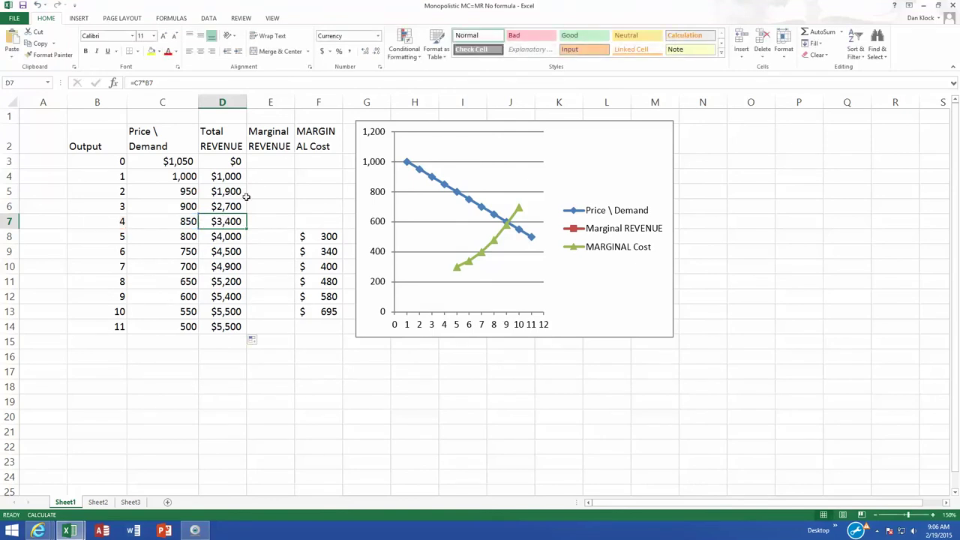
- Calculate Marginal Revenue in E4 as the change in total revenue with =D4-D3
{"action": "left_click", "coordinate": [264, 164]}
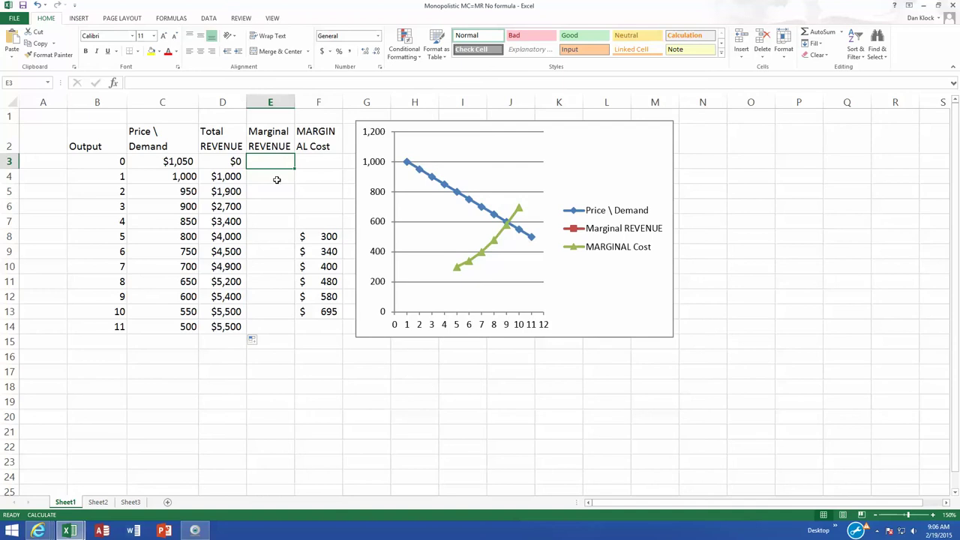
{"action": "left_click", "coordinate": [276, 180]}
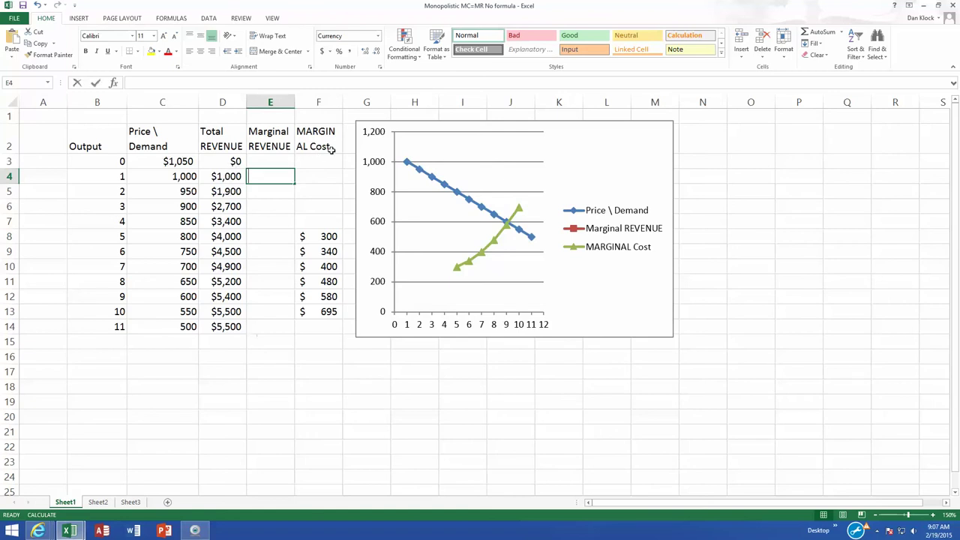
{"action": "type", "text": "="}
{"action": "left_click", "coordinate": [208, 177]}
{"action": "type", "text": "-"}
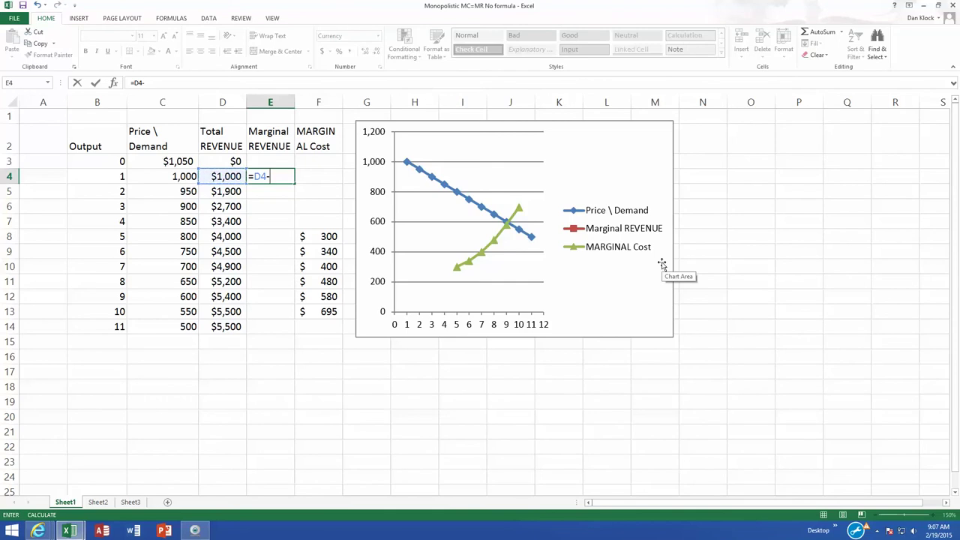
{"action": "left_click", "coordinate": [227, 160]}
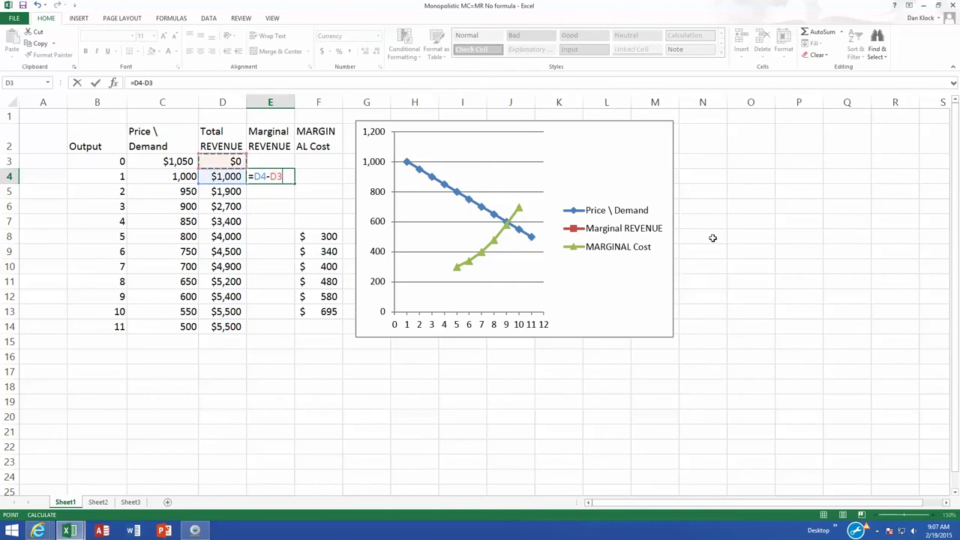
{"action": "key", "text": "Return"}
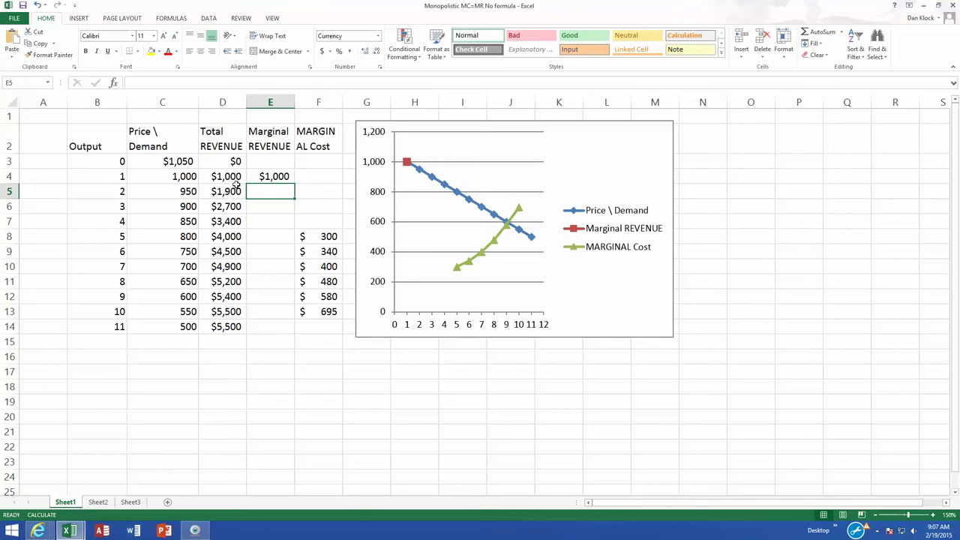
- Fill the Marginal Revenue formula from E4 down through E14
{"action": "left_click", "coordinate": [284, 176]}
{"action": "left_click_drag", "start_coordinate": [296, 182], "coordinate": [295, 196]}
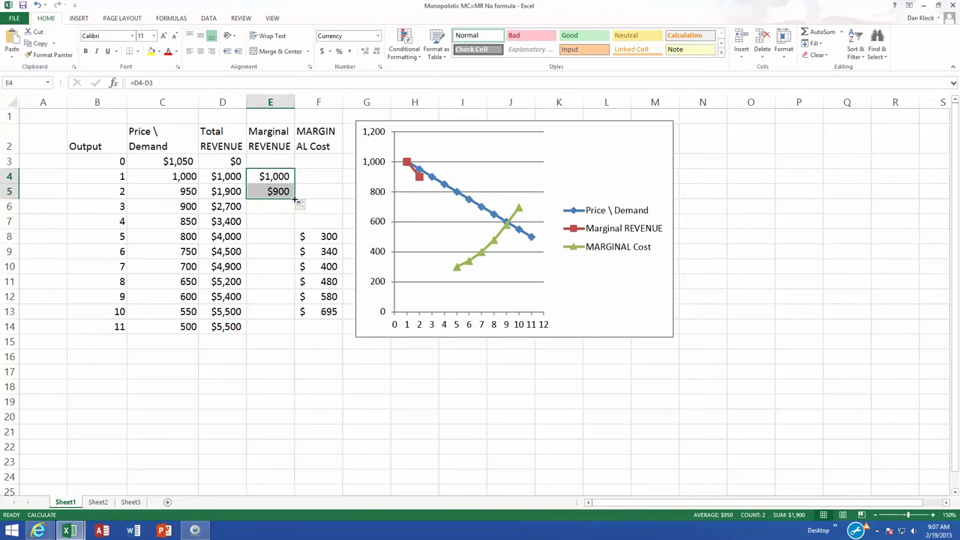
{"action": "double_click", "coordinate": [295, 198]}
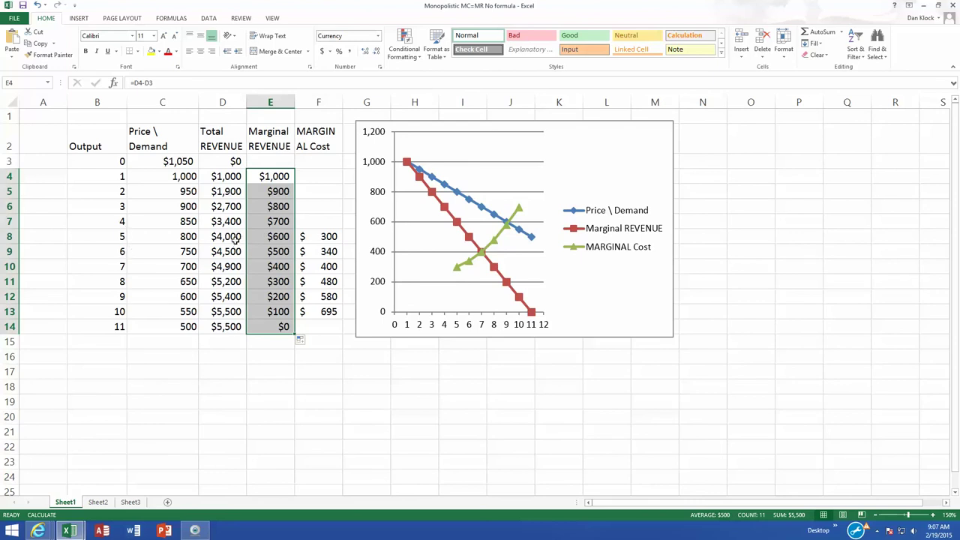
- Compare the total revenues in D8:D9 with the marginal revenue formula in E9
{"action": "left_click_drag", "start_coordinate": [235, 236], "coordinate": [234, 248]}
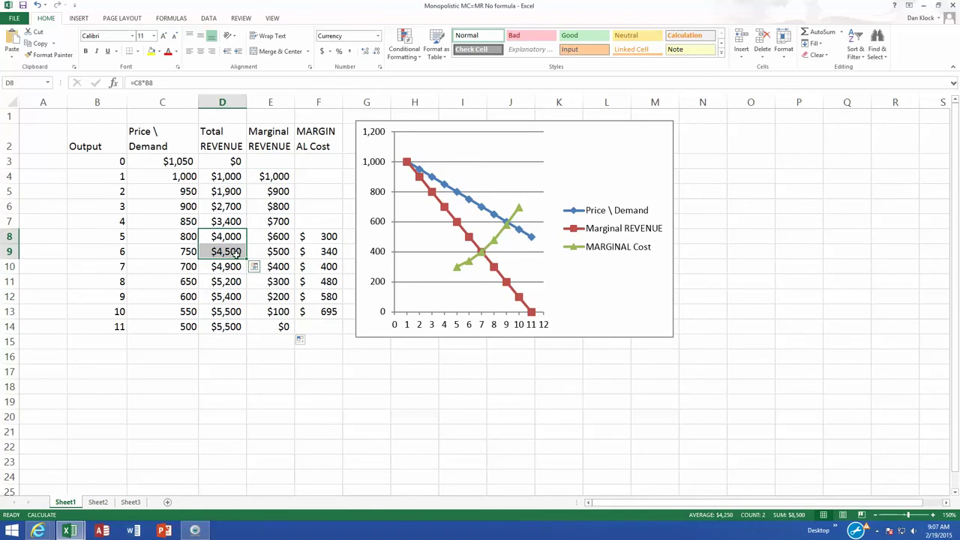
{"action": "left_click", "coordinate": [271, 251]}
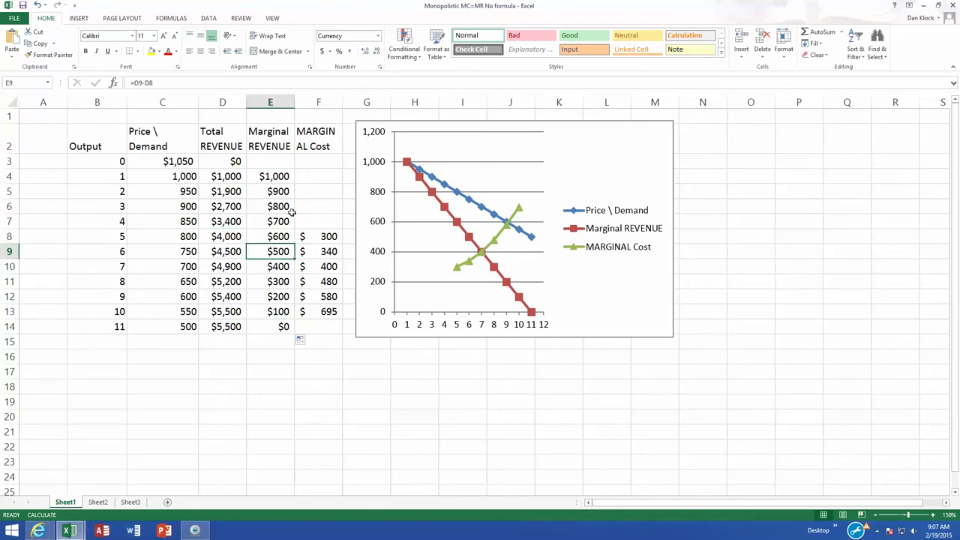
- Examine on the chart where the marginal cost and marginal revenue lines cross, and the demand point directly above that crossing
{"action": "left_click", "coordinate": [441, 211]}
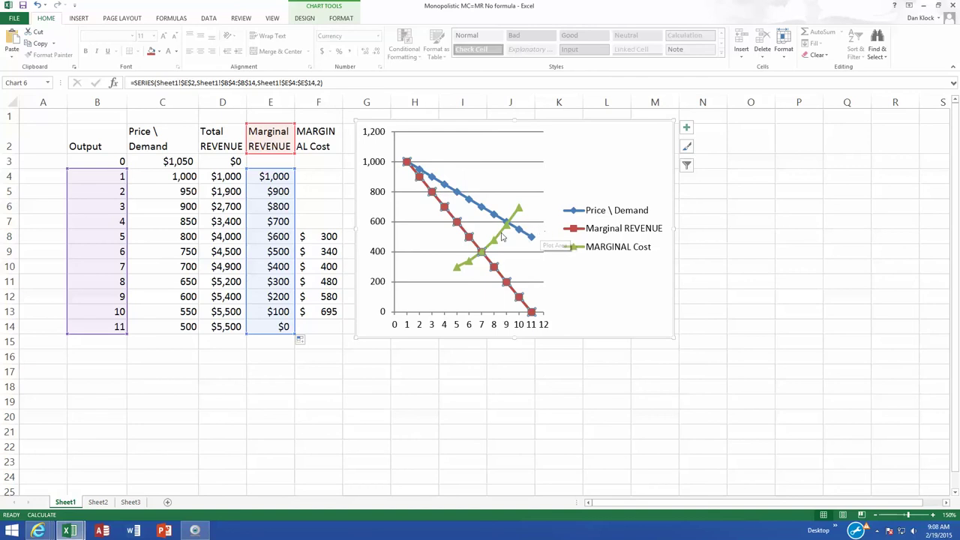
{"action": "mouse_move", "coordinate": [503, 237]}
{"action": "left_click", "coordinate": [482, 261]}
{"action": "mouse_move", "coordinate": [480, 254]}
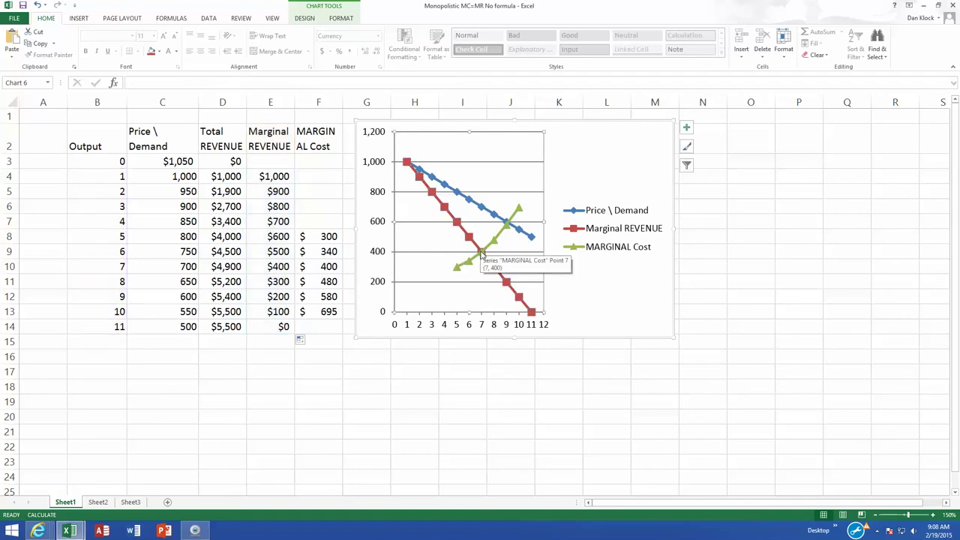
{"action": "left_click", "coordinate": [480, 255]}
{"action": "left_click", "coordinate": [480, 254]}
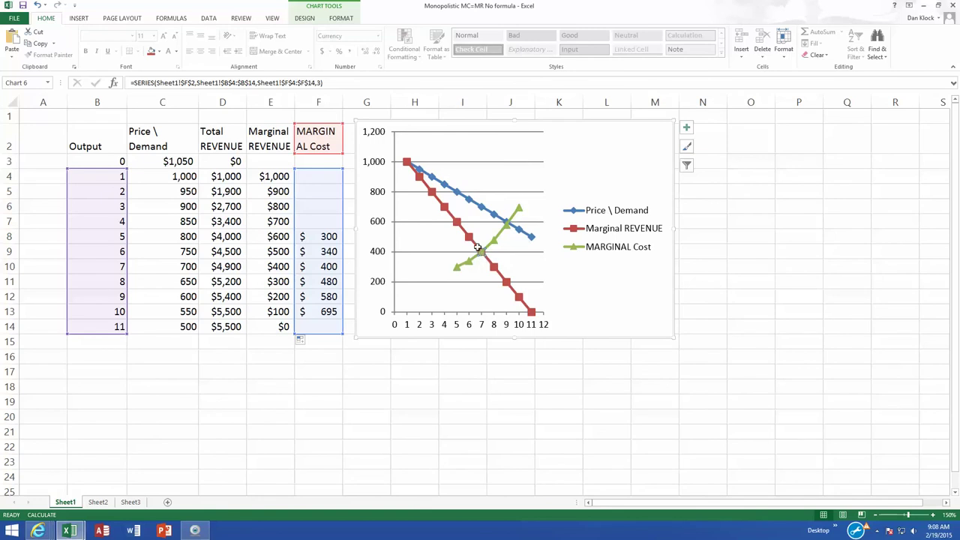
{"action": "mouse_move", "coordinate": [483, 255]}
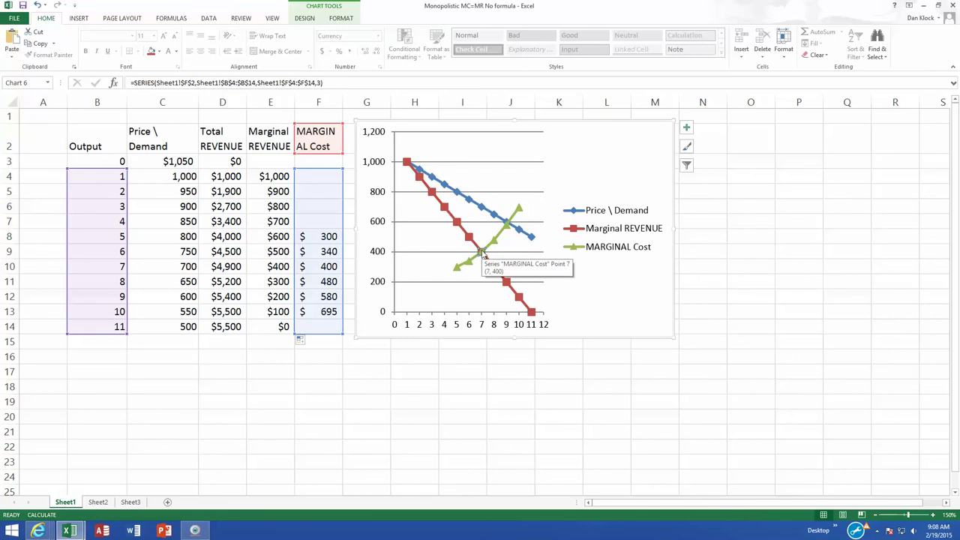
{"action": "left_click", "coordinate": [482, 209]}
{"action": "left_click", "coordinate": [482, 209]}
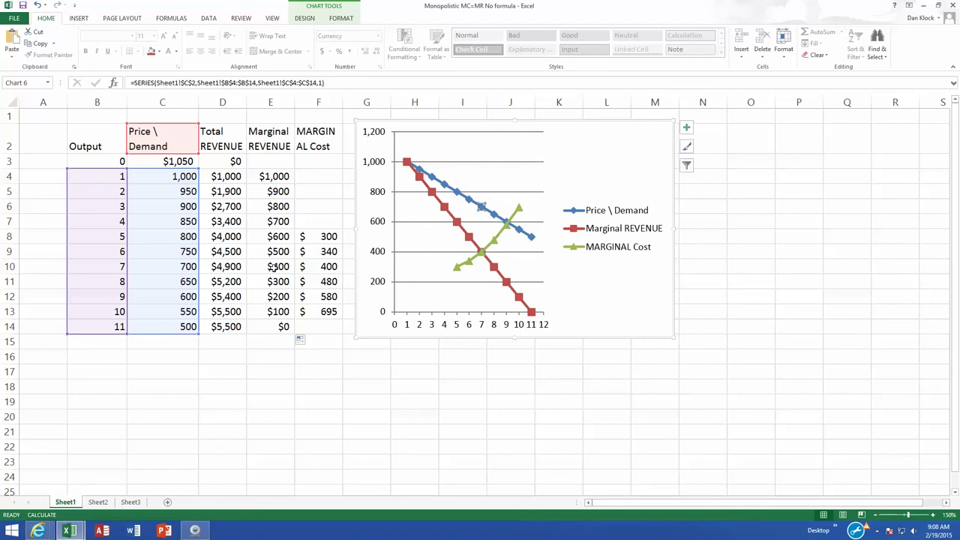
- Highlight the marginal revenue and cost in E10:F10, the output in B10 and the price in C10 with yellow fill
{"action": "left_click_drag", "start_coordinate": [274, 268], "coordinate": [314, 267]}
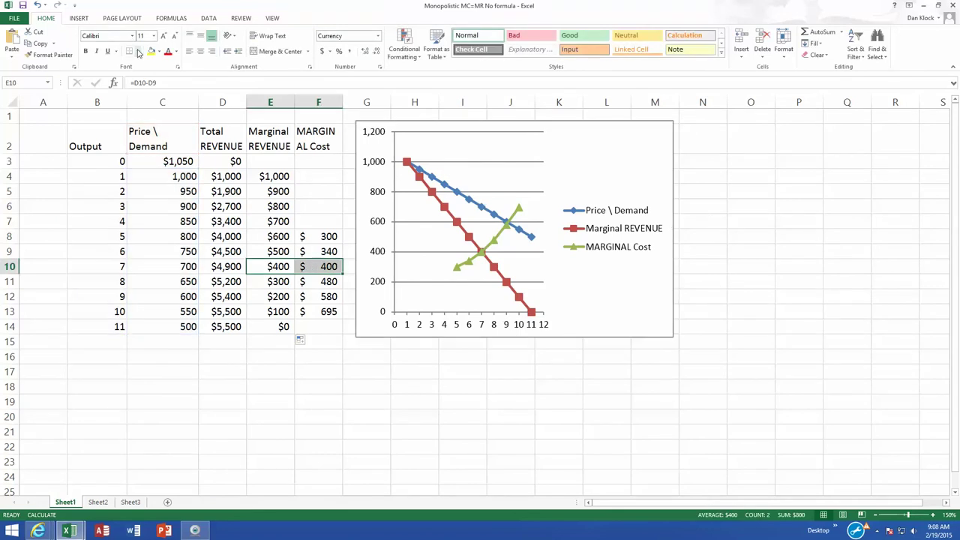
{"action": "left_click", "coordinate": [150, 51]}
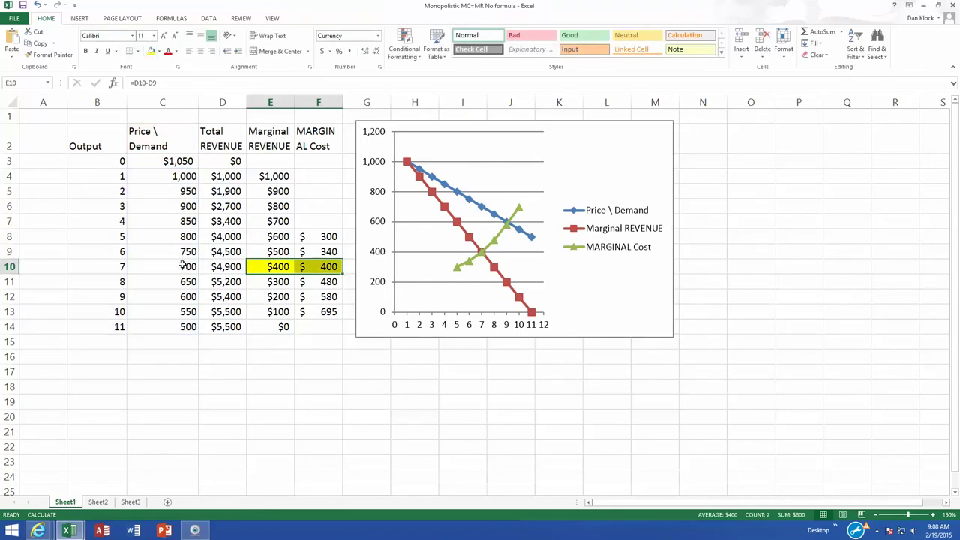
{"action": "left_click", "coordinate": [112, 267]}
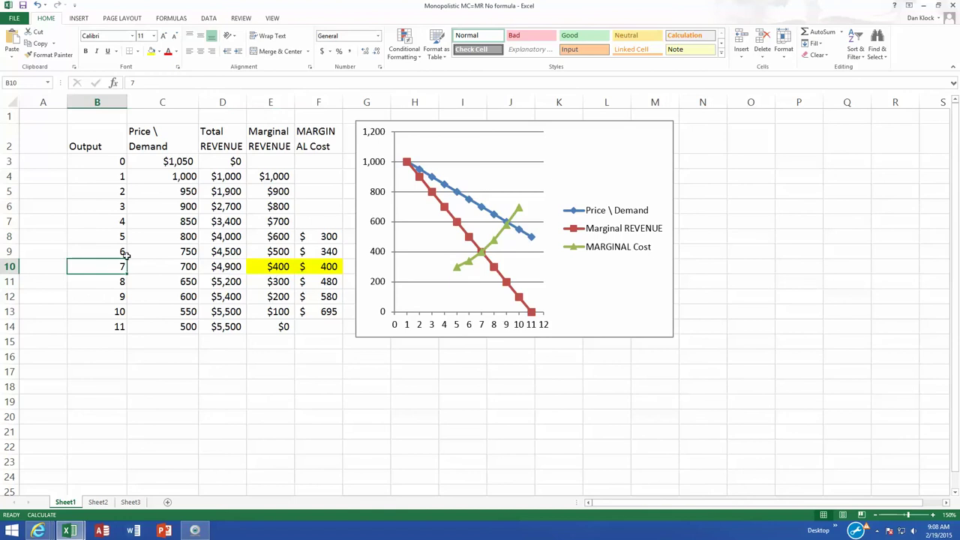
{"action": "left_click", "coordinate": [151, 52]}
{"action": "left_click", "coordinate": [180, 264]}
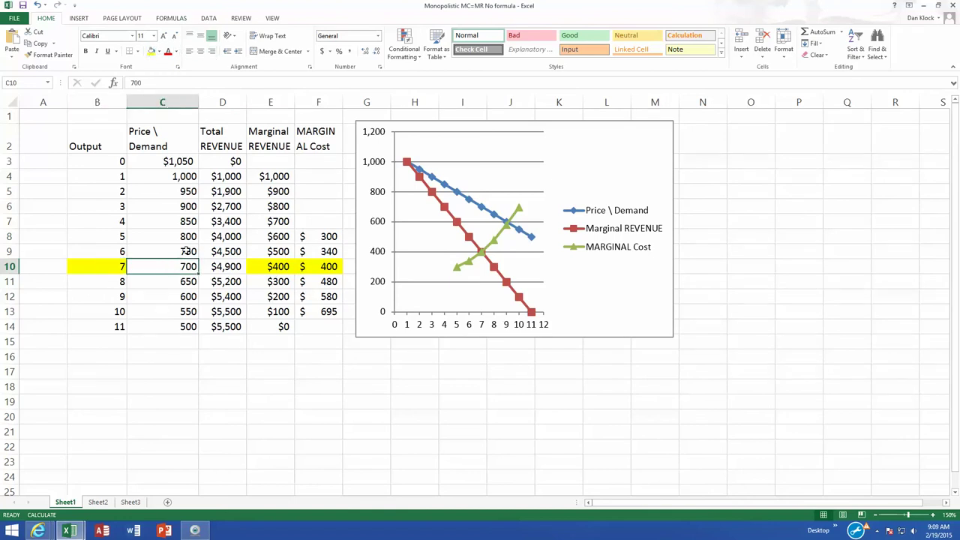
{"action": "left_click", "coordinate": [151, 52]}
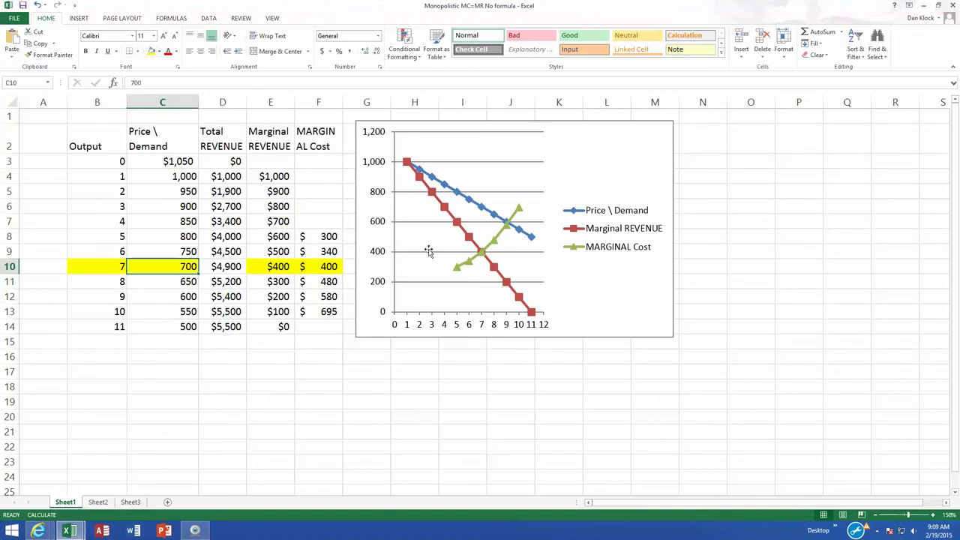
- Compare the highlighted row with the chart's MC and MR crossing and the demand point at output 7
{"action": "mouse_move", "coordinate": [481, 254]}
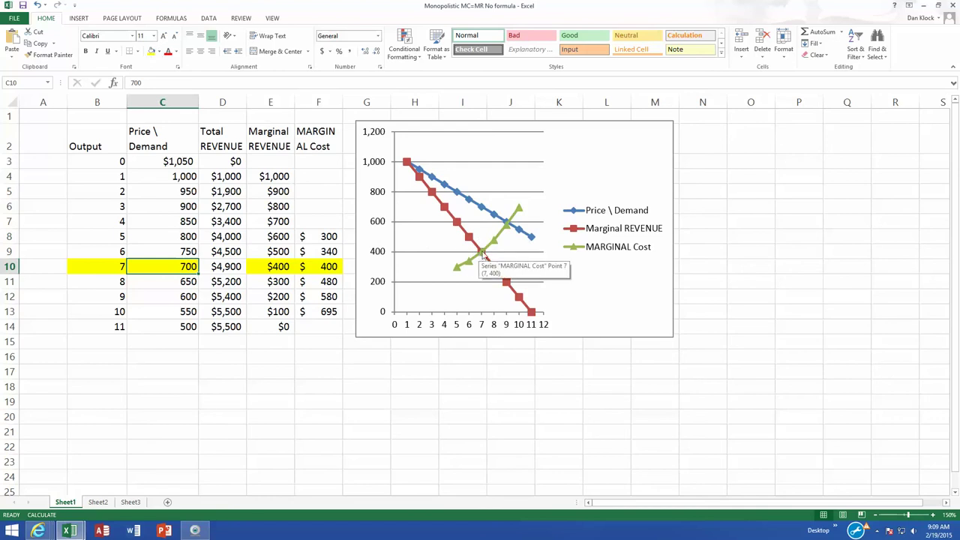
{"action": "left_click", "coordinate": [484, 255]}
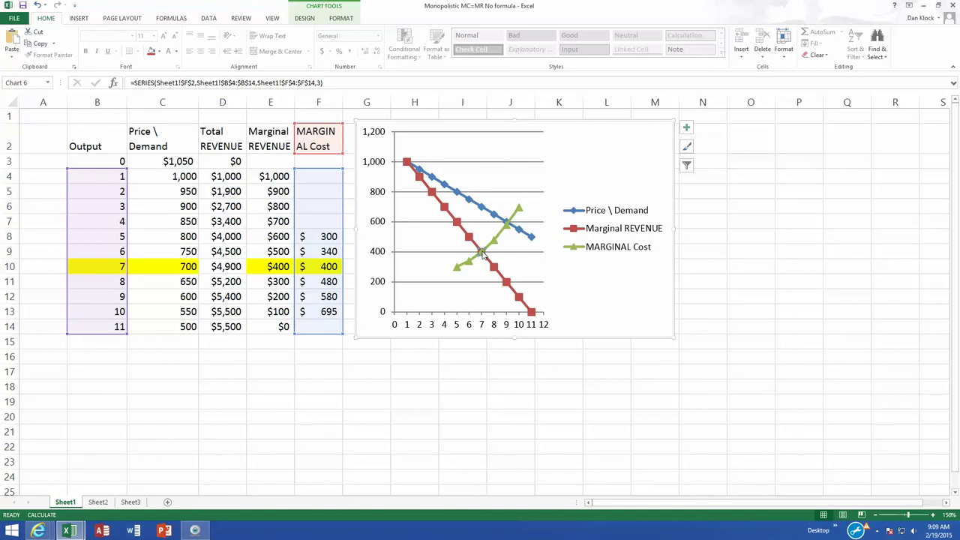
{"action": "mouse_move", "coordinate": [484, 214]}
{"action": "left_click", "coordinate": [482, 211]}
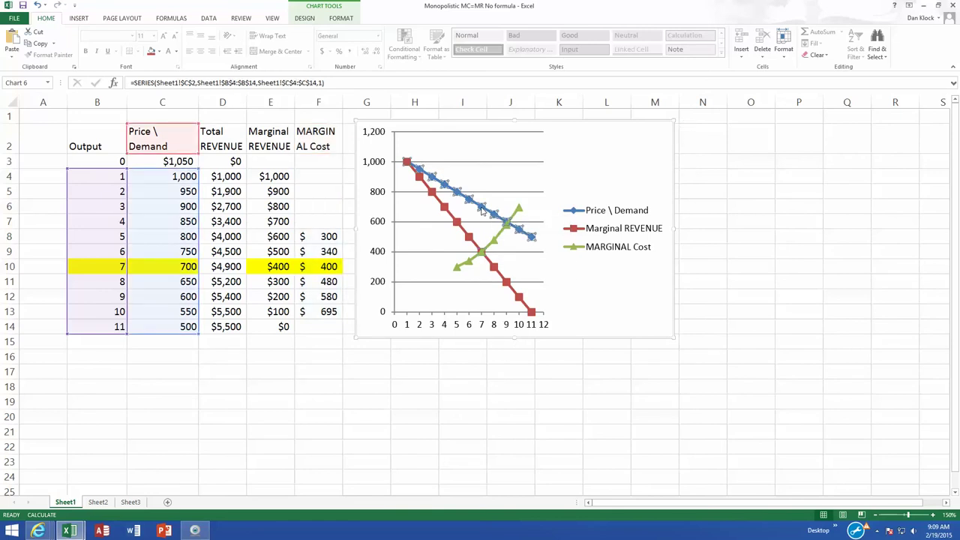
{"action": "double_click", "coordinate": [482, 212]}
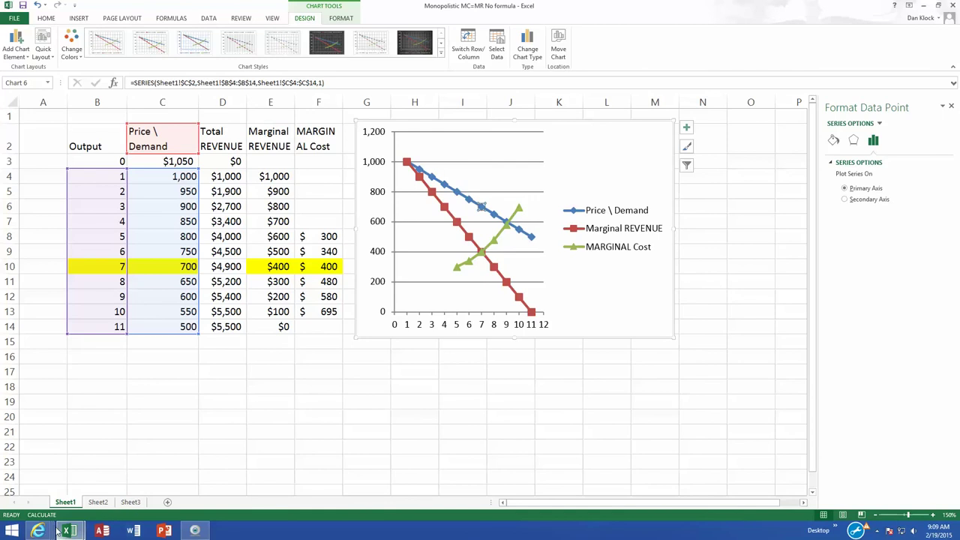
- Switch to the CourseSmart textbook in Internet Explorer and study Figure 7.2 on the monopolist's quantity and price
{"action": "mouse_move", "coordinate": [53, 533]}
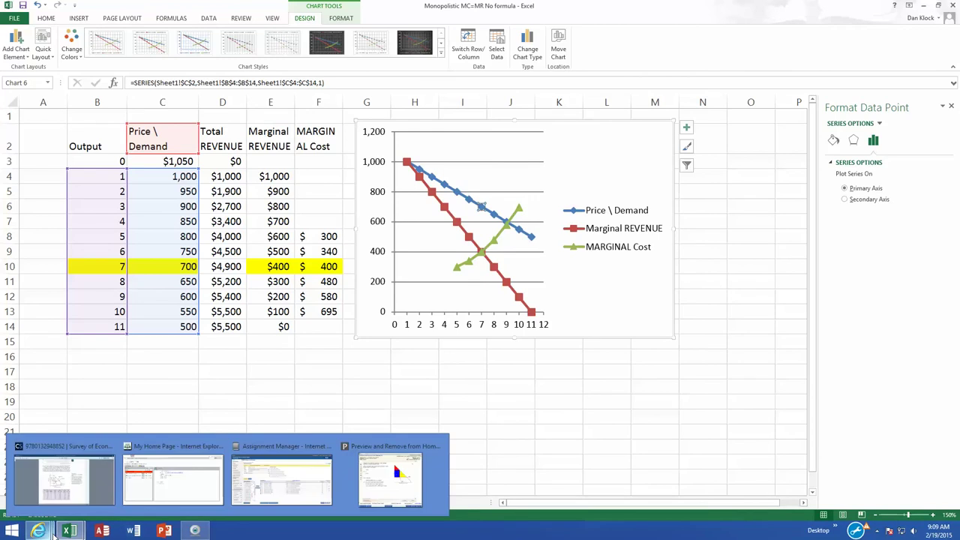
{"action": "mouse_move", "coordinate": [67, 450]}
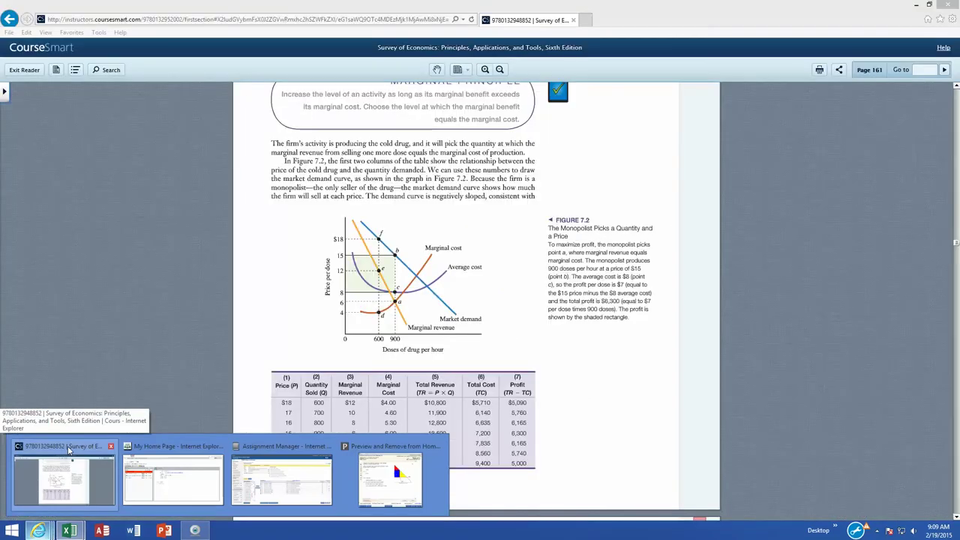
{"action": "left_click", "coordinate": [68, 450]}
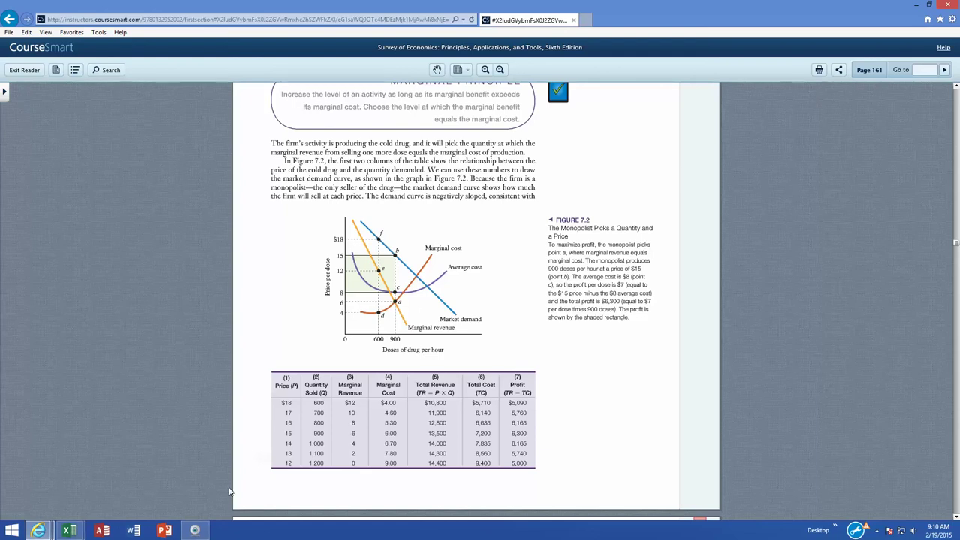
- Switch to the homework preview window and restart item 9 in Work problem as student mode
{"action": "mouse_move", "coordinate": [38, 530]}
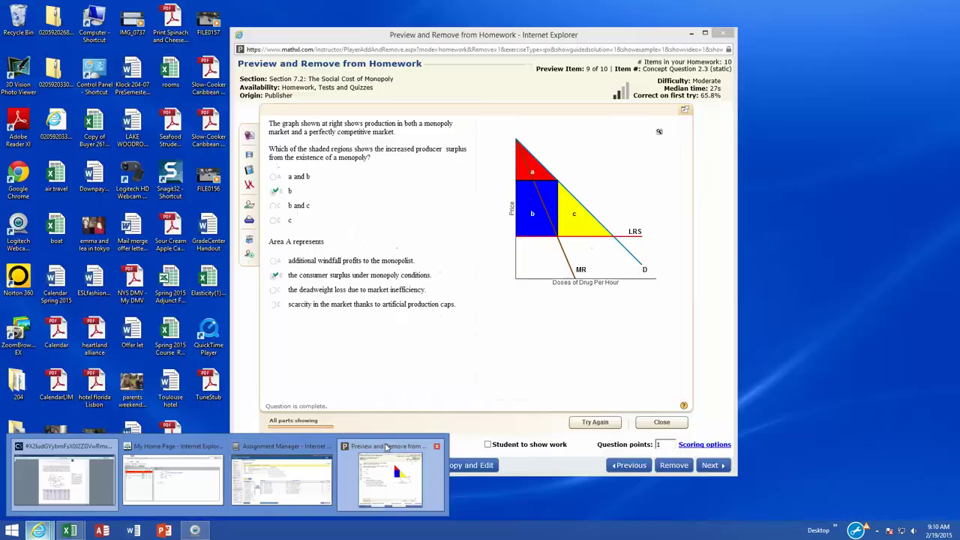
{"action": "left_click", "coordinate": [390, 477]}
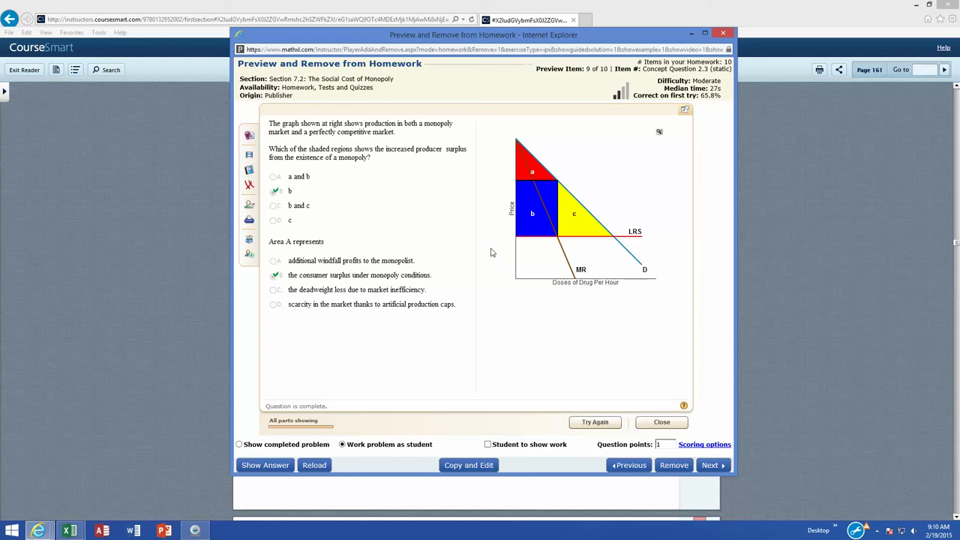
{"action": "left_click", "coordinate": [344, 445]}
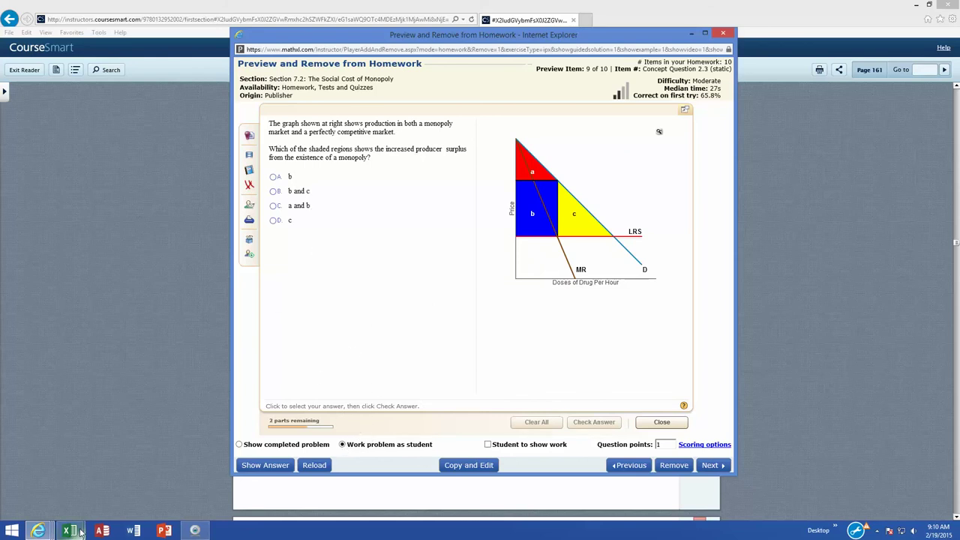
- Switch back to the CourseSmart textbook, go to page 164 and study Figure 7.3 comparing monopoly with perfect competition
{"action": "mouse_move", "coordinate": [80, 531]}
{"action": "mouse_move", "coordinate": [37, 530]}
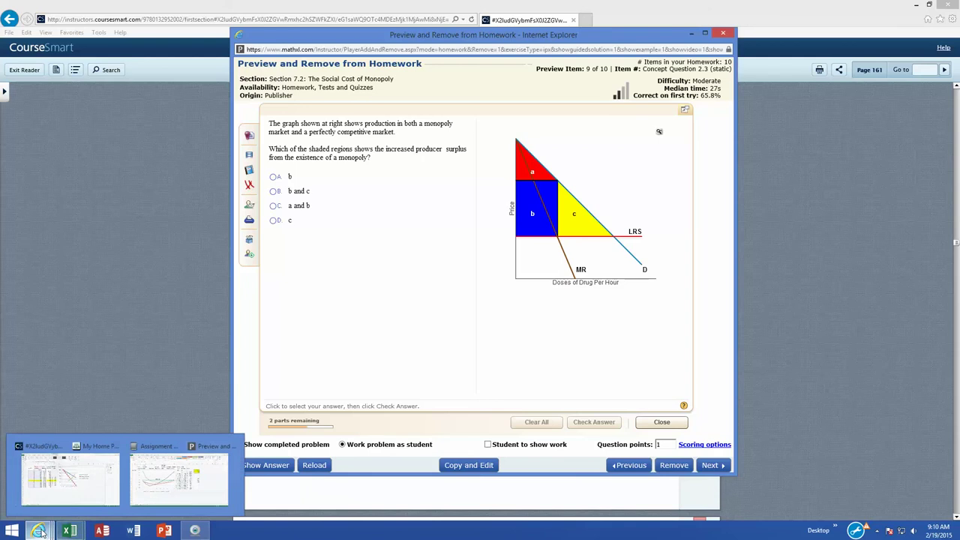
{"action": "left_click", "coordinate": [75, 450]}
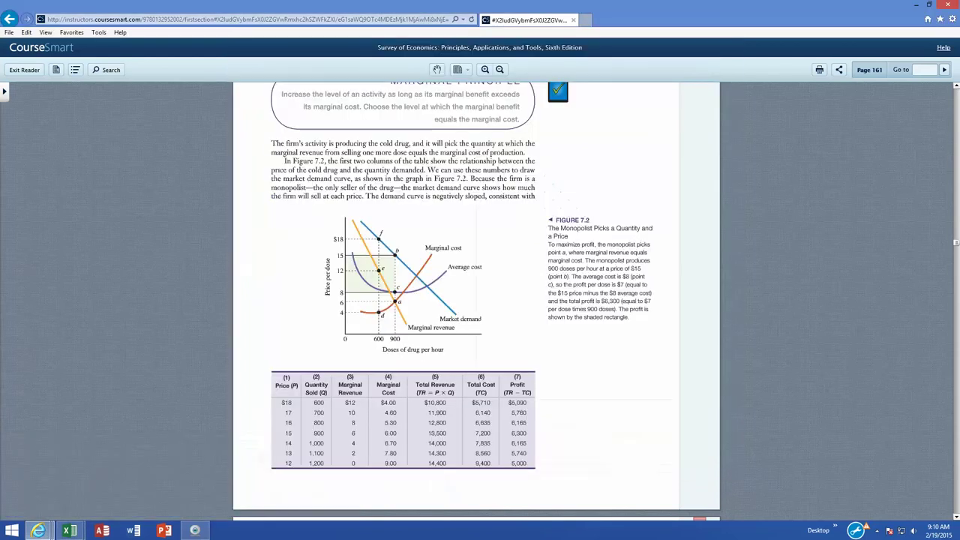
{"action": "left_click", "coordinate": [924, 69]}
{"action": "type", "text": "164"}
{"action": "key", "text": "Return"}
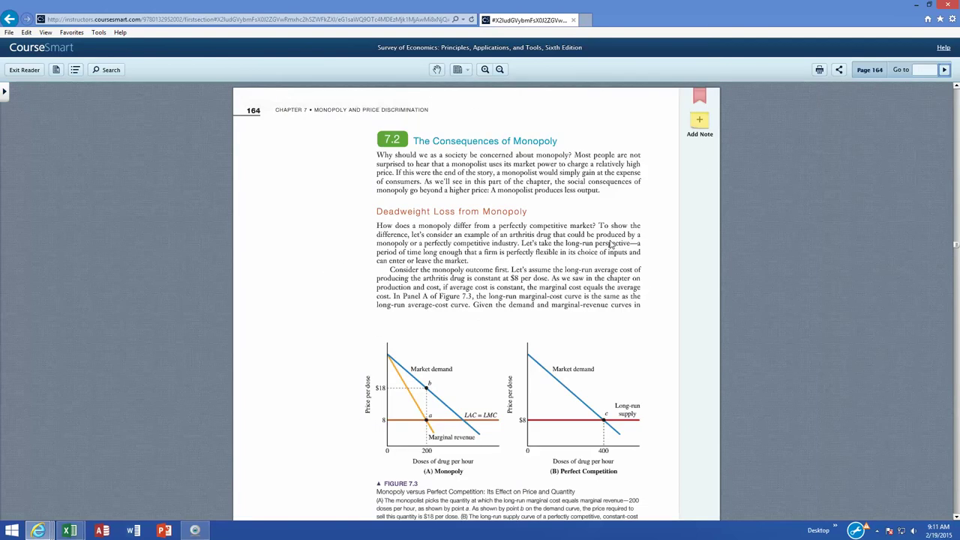
{"action": "scroll", "coordinate": [480, 267], "scroll_direction": "down", "scroll_amount": 2}
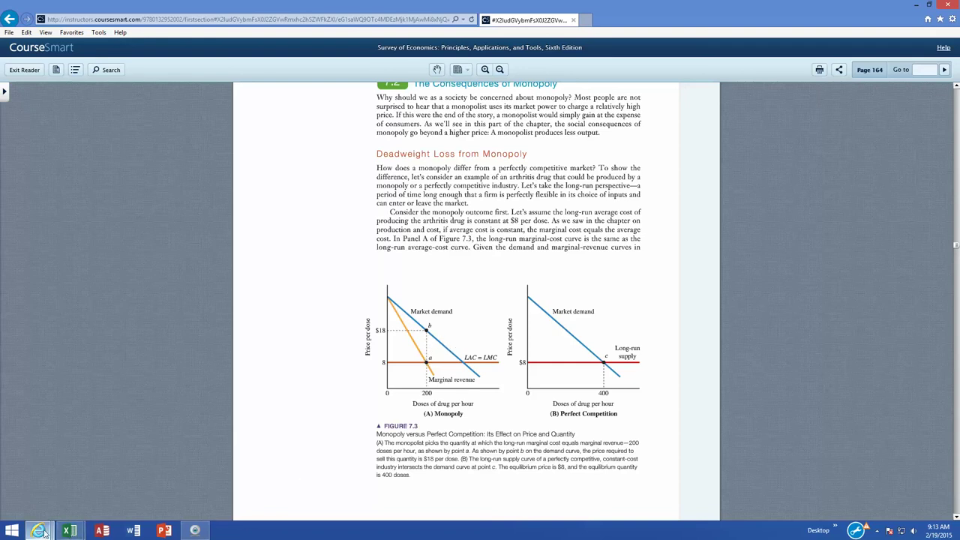
- Return to the homework preview and submit region b as the increased producer surplus from the monopoly
{"action": "mouse_move", "coordinate": [49, 534]}
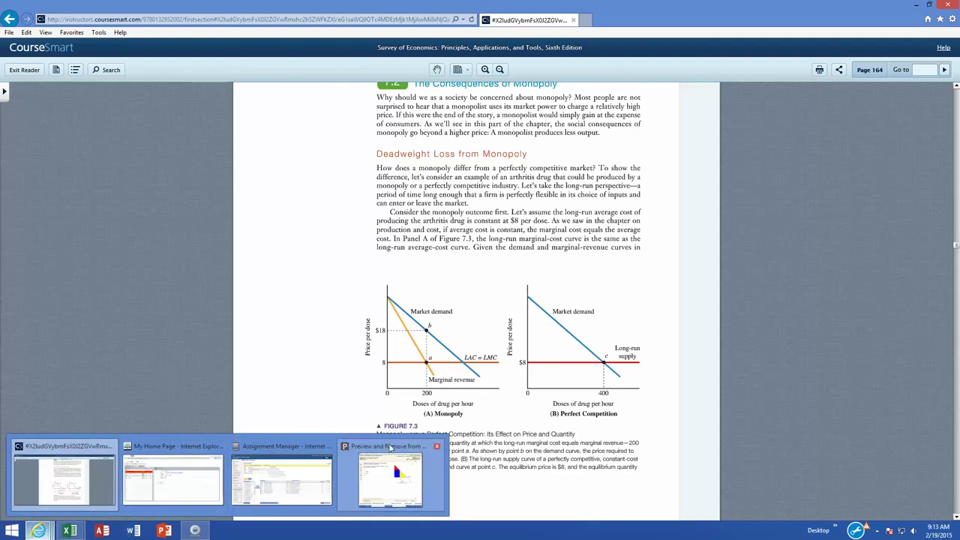
{"action": "left_click", "coordinate": [398, 443]}
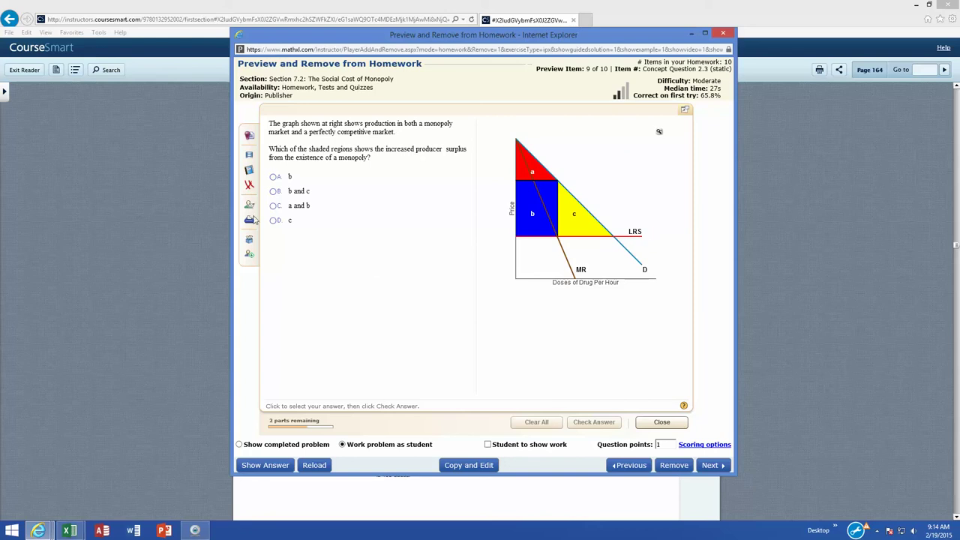
{"action": "left_click", "coordinate": [274, 177]}
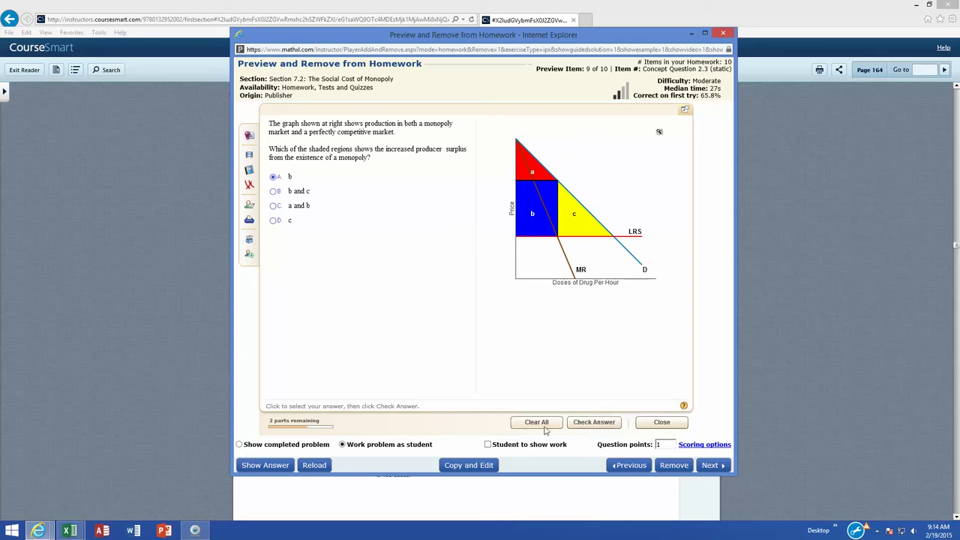
{"action": "left_click", "coordinate": [585, 424]}
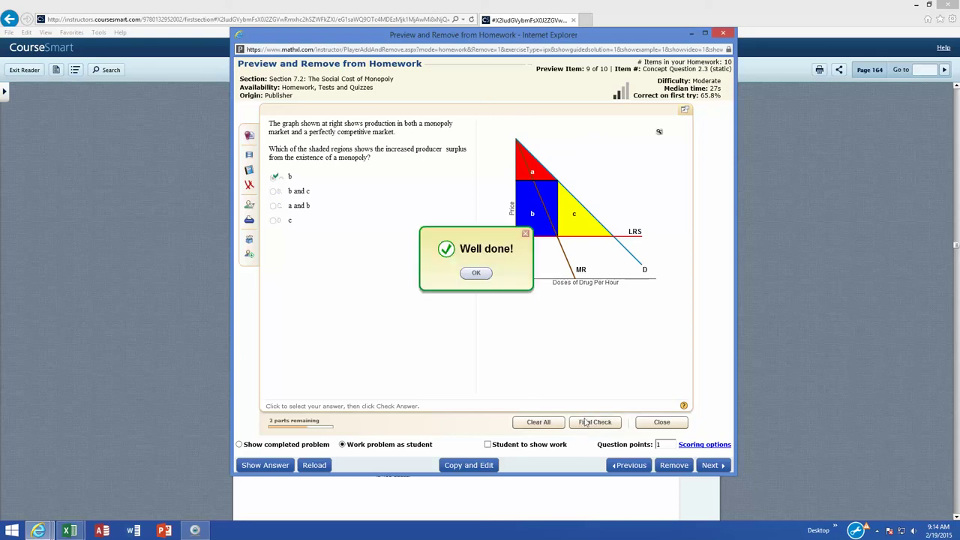
{"action": "left_click", "coordinate": [475, 274]}
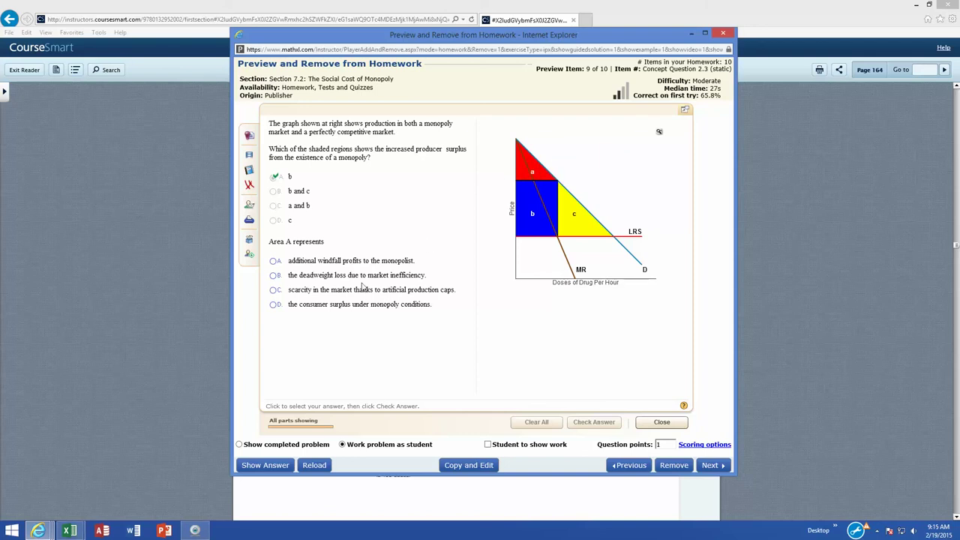
- Answer that Area A represents the consumer surplus under monopoly conditions, and check the answer
{"action": "left_click", "coordinate": [275, 306]}
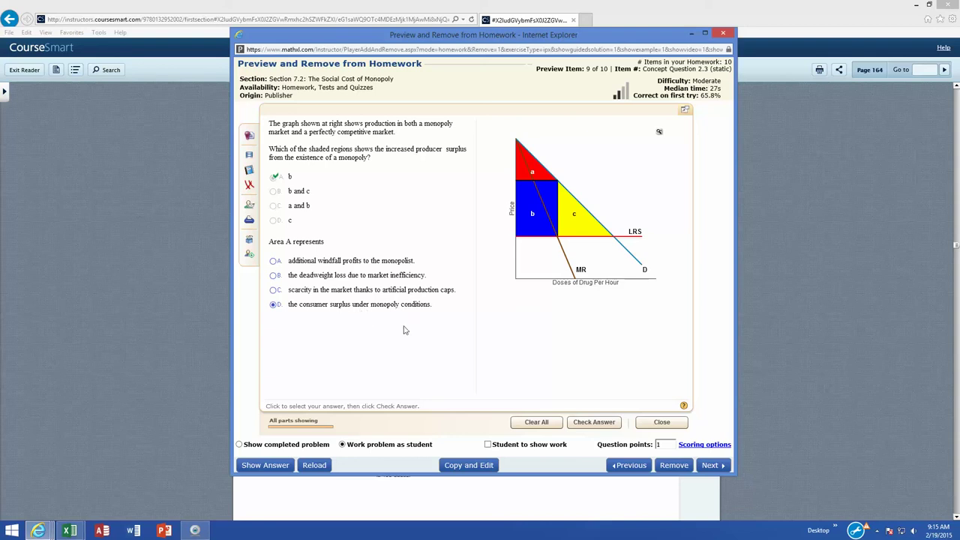
{"action": "left_click", "coordinate": [593, 422]}
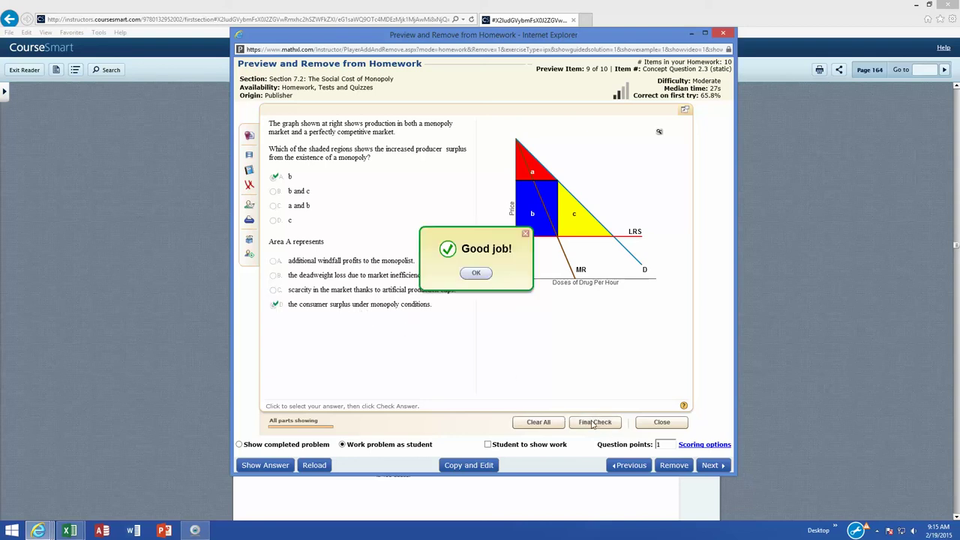
{"action": "left_click", "coordinate": [475, 275]}
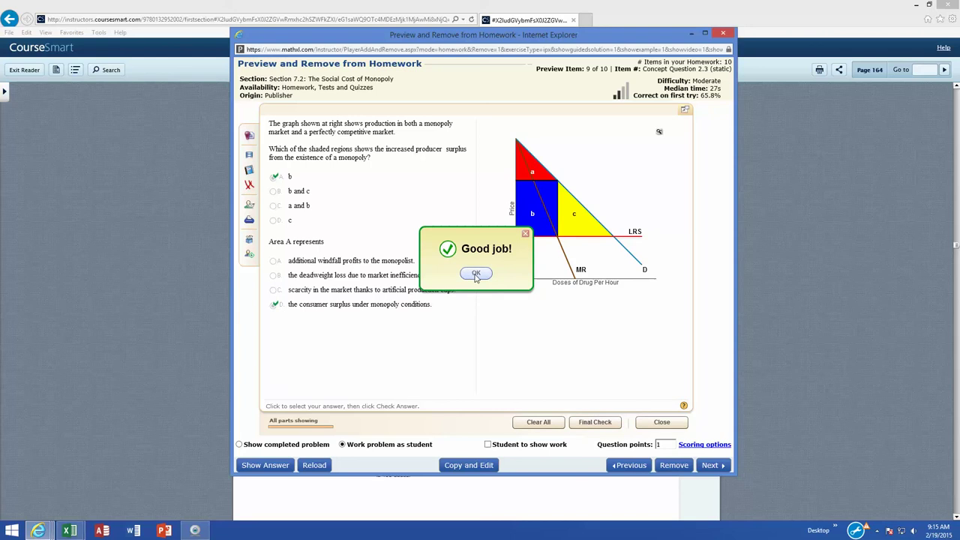